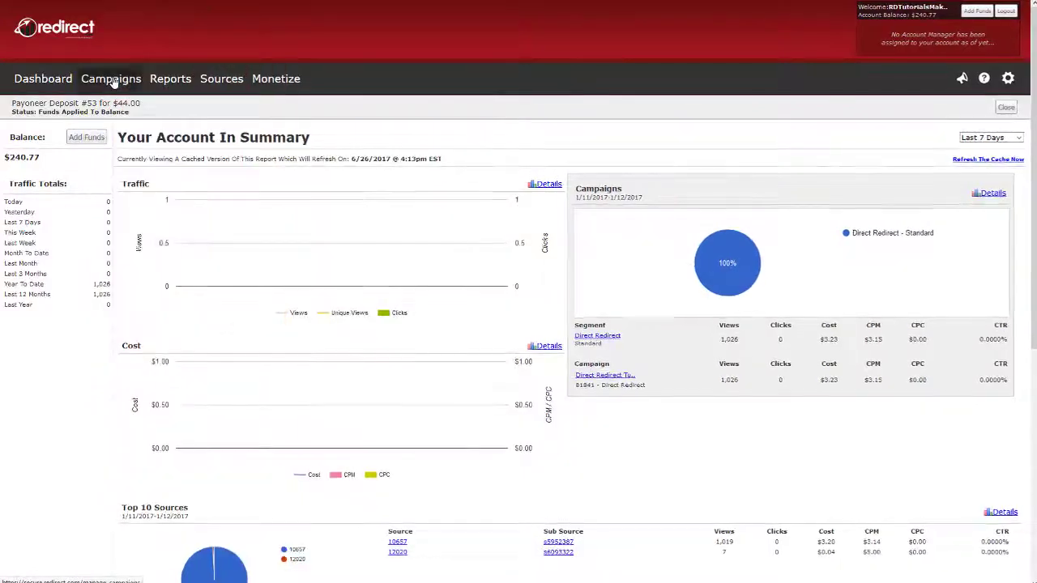
Start a new campaign from the campaigns list and set its campaign type to Email Native.
click(111, 80)
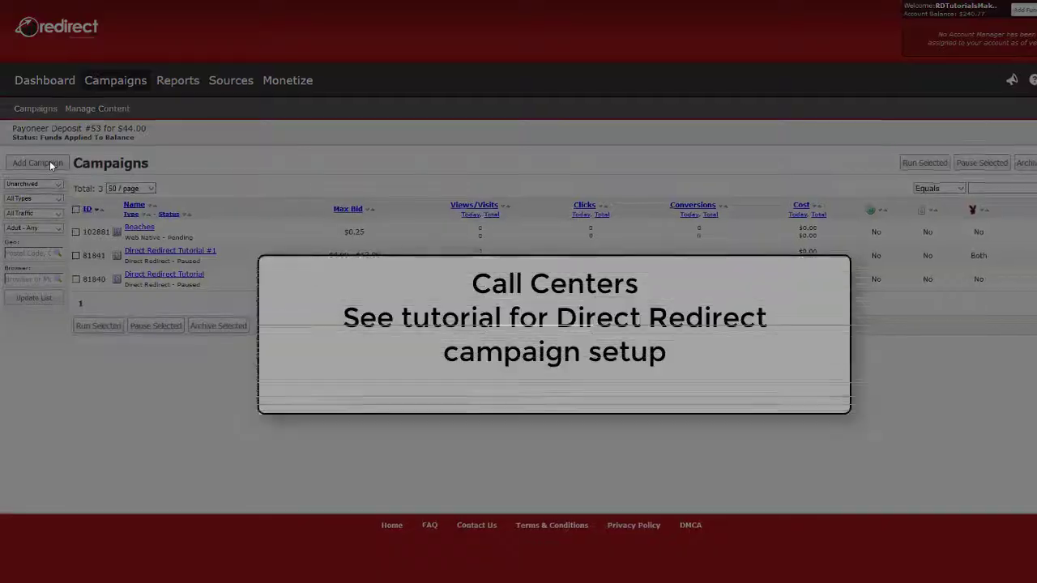
click(49, 161)
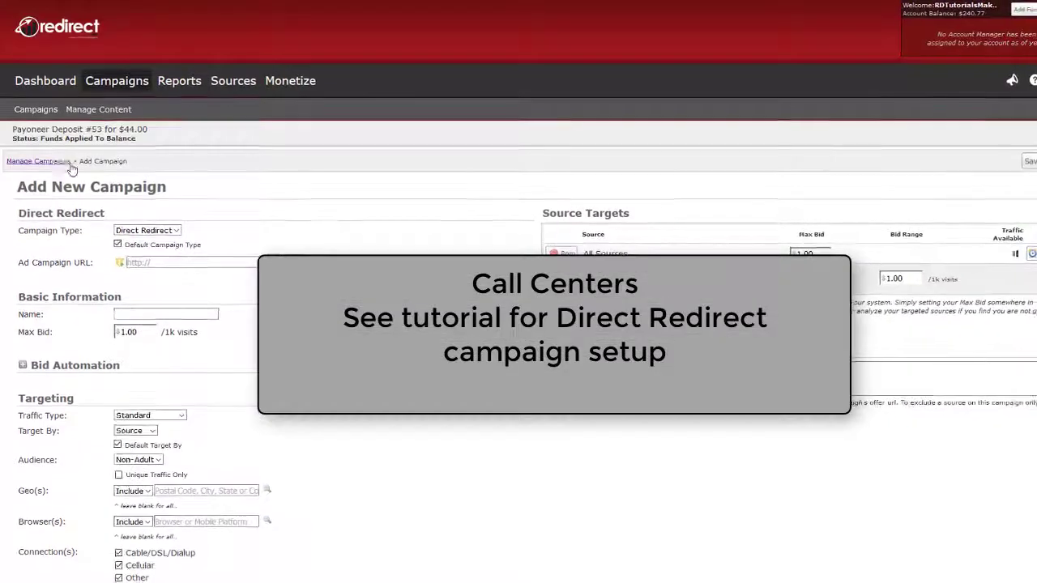
click(181, 236)
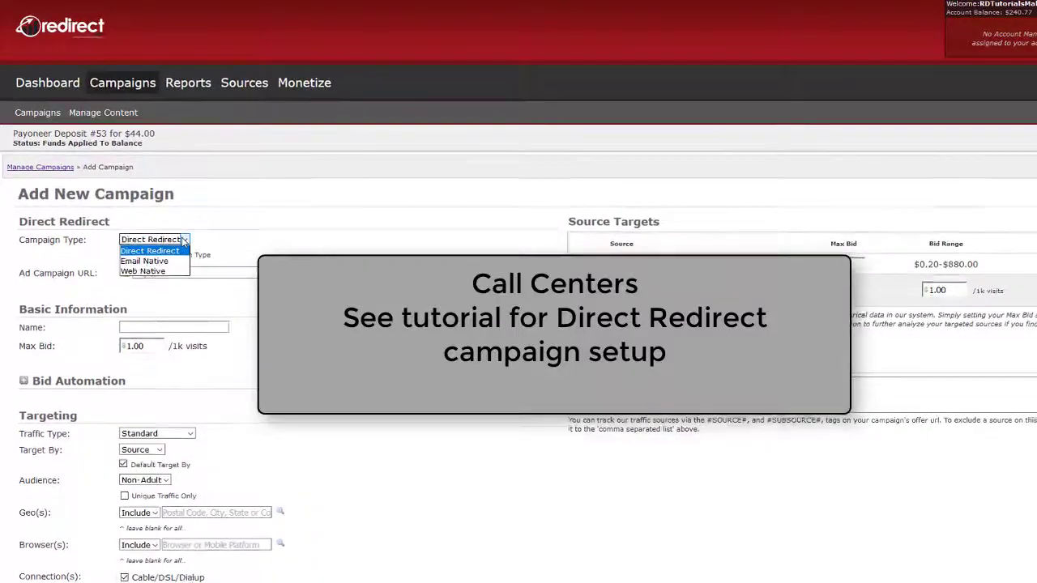
click(173, 272)
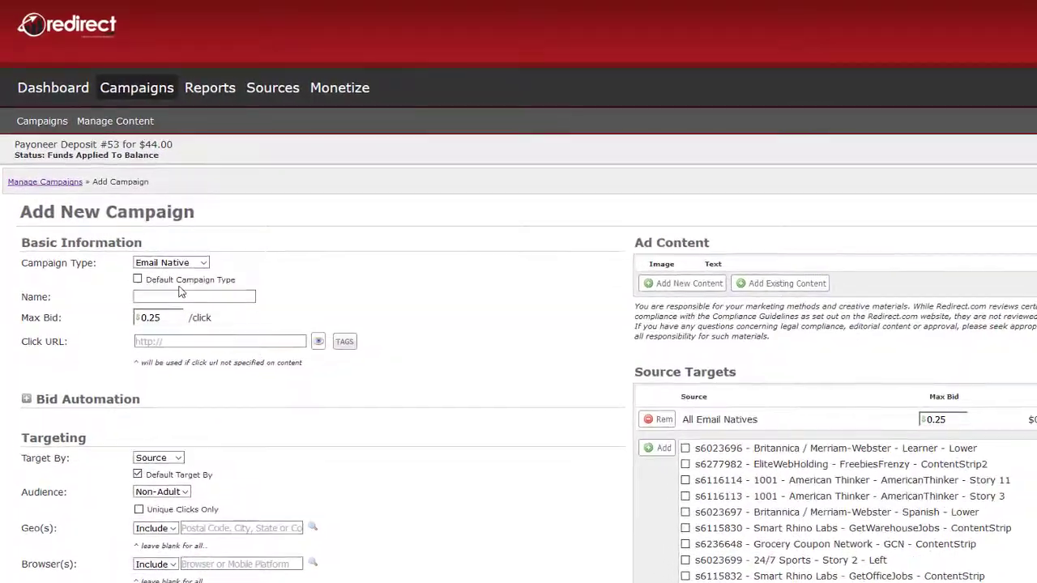
Name the new campaign "Beaches 2" and check its max bid per click.
click(138, 296)
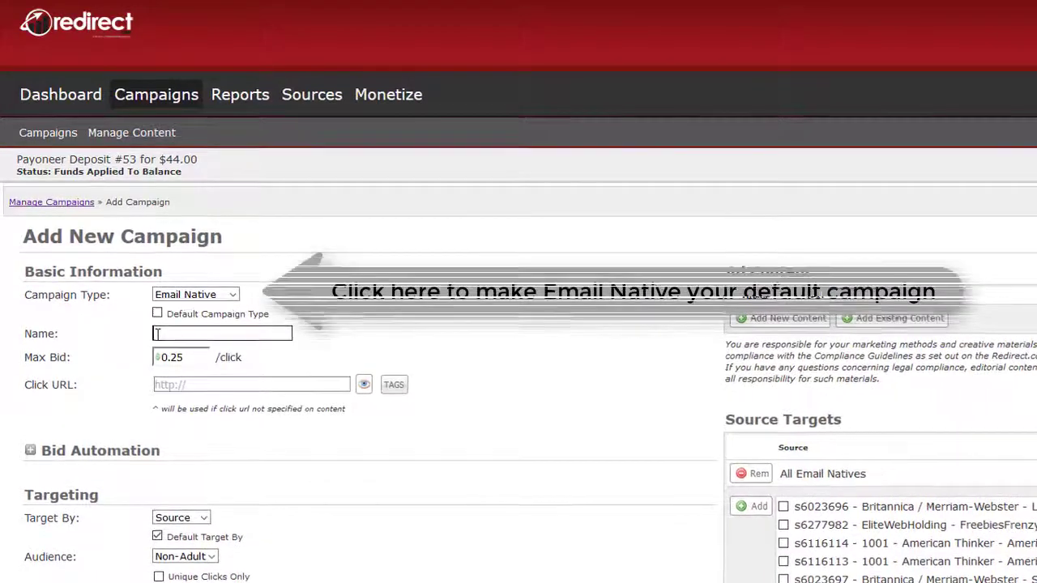
text(Beaches 2)
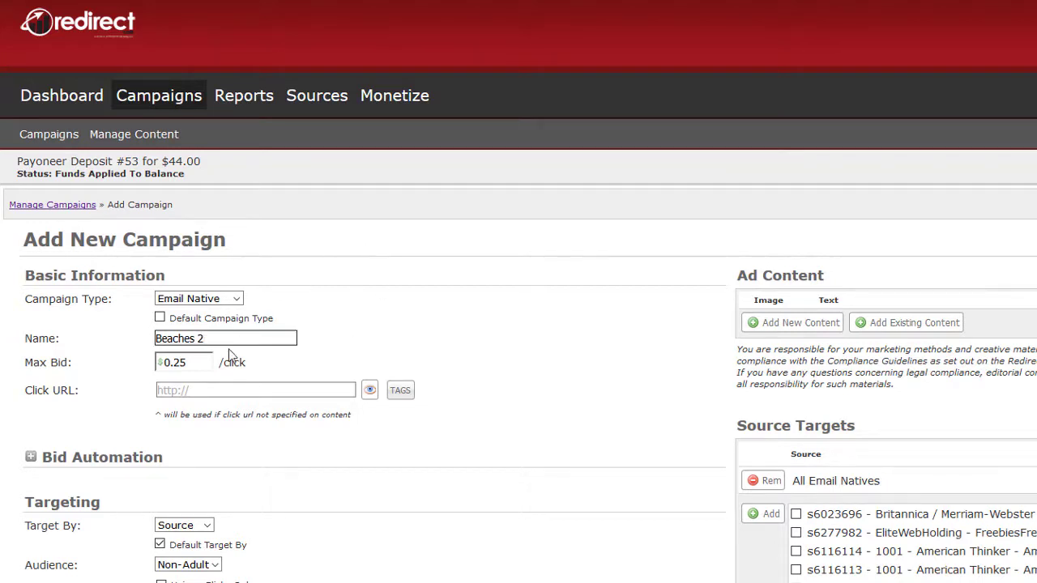
drag(195, 362, 159, 362)
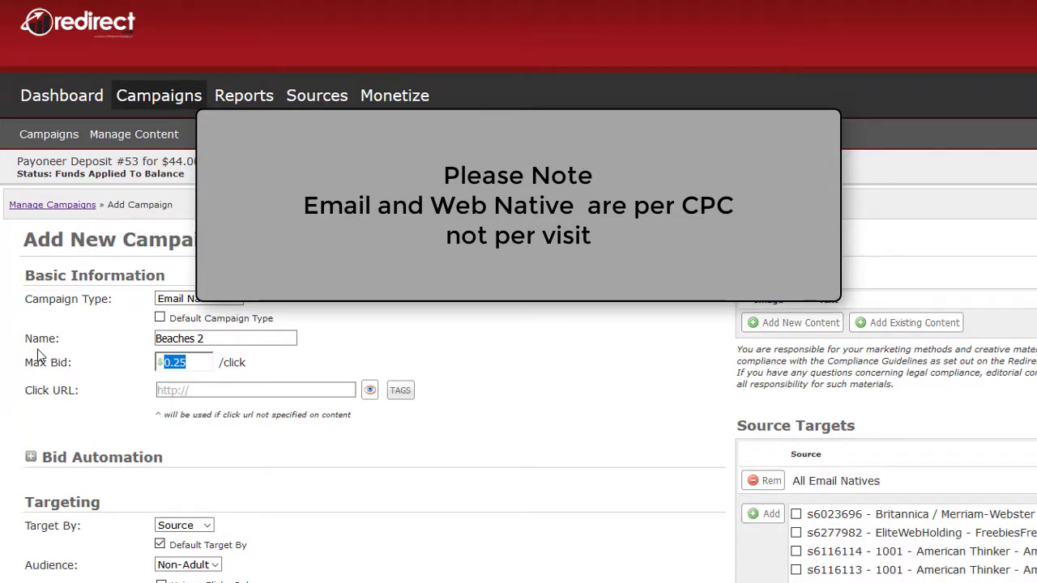
click(161, 389)
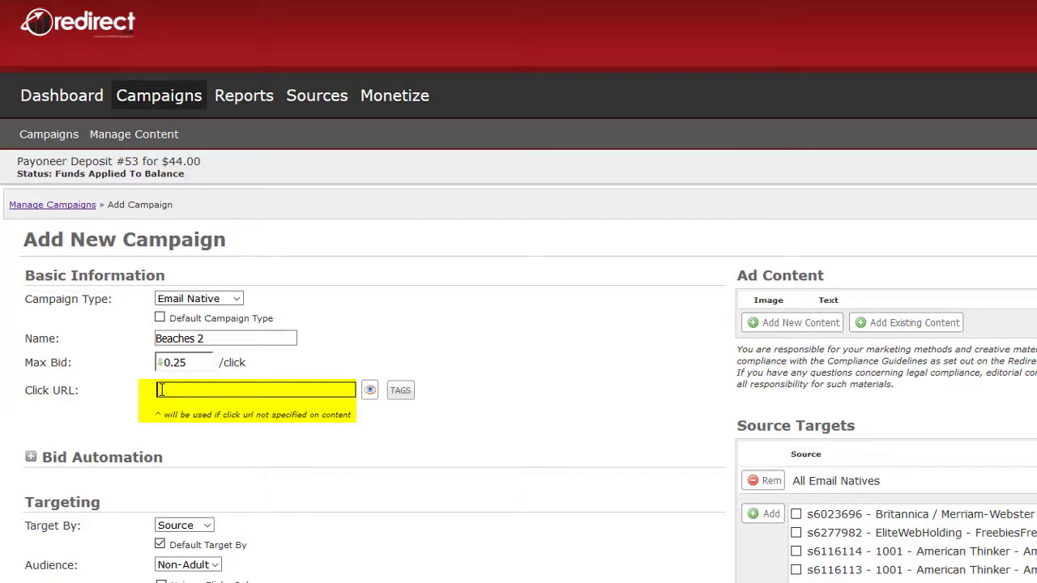
text(www.beaches.)
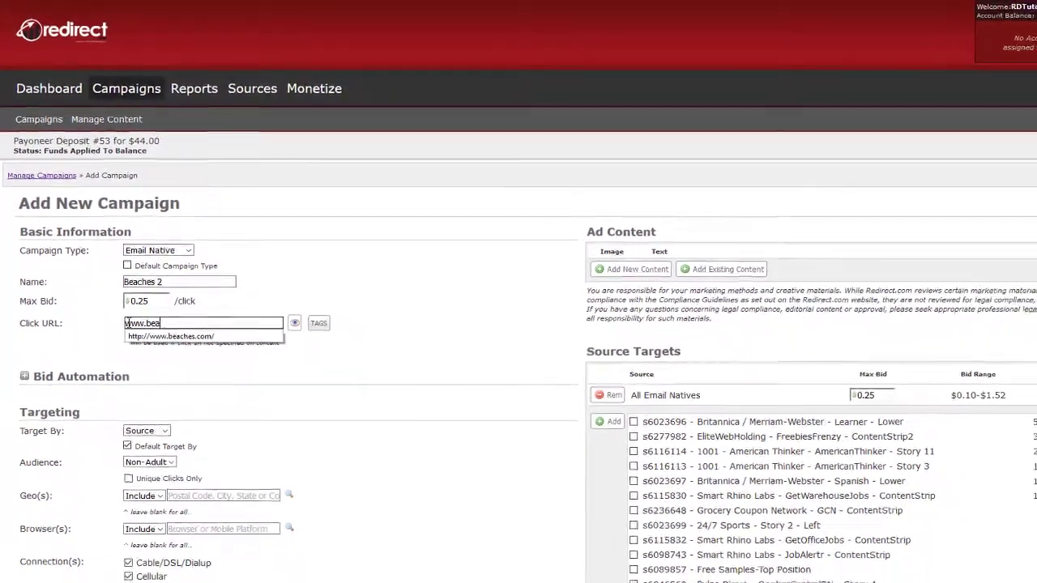
text(co)
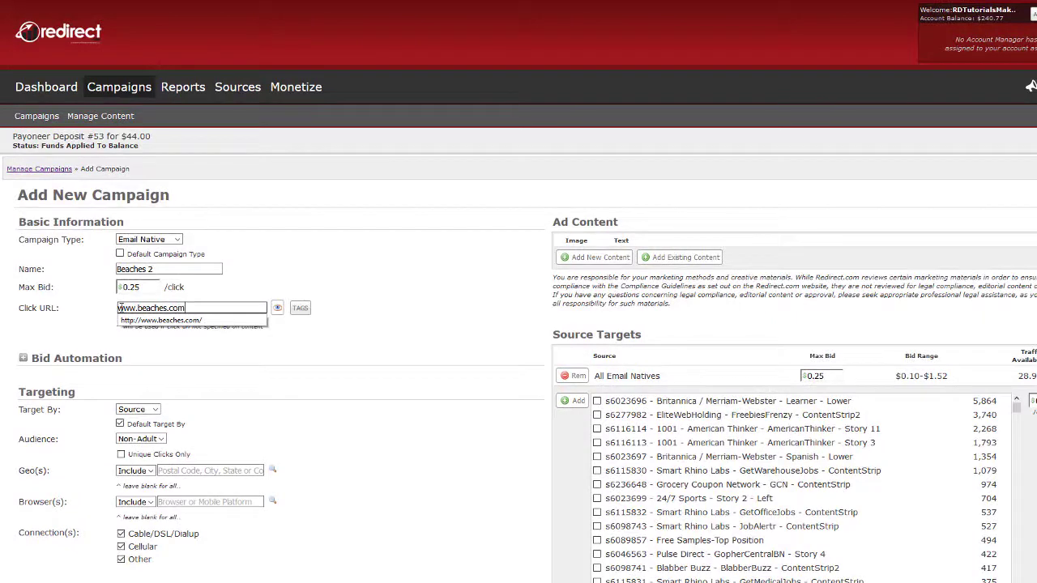
text(m)
click(154, 321)
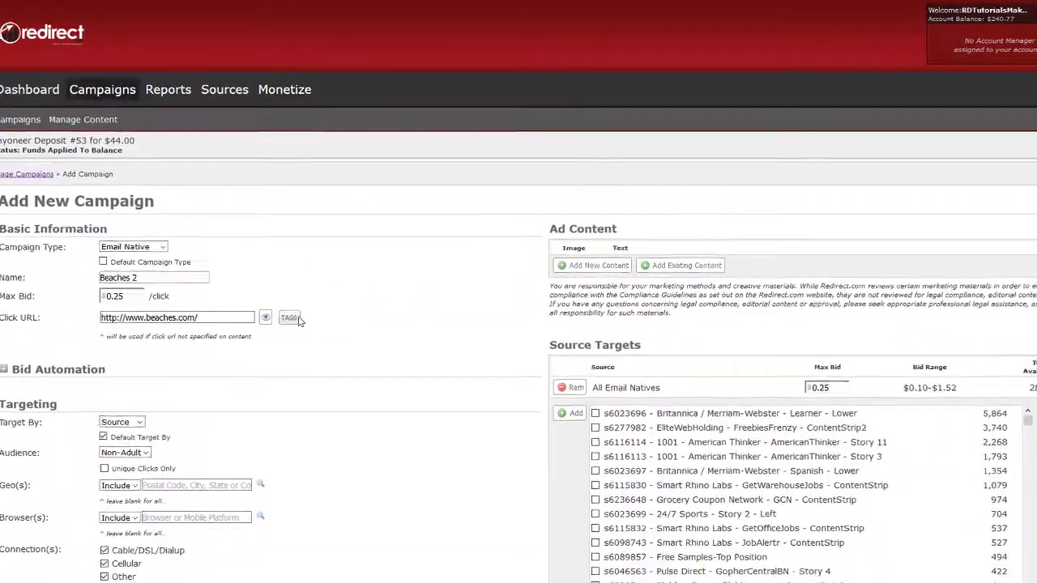
click(293, 319)
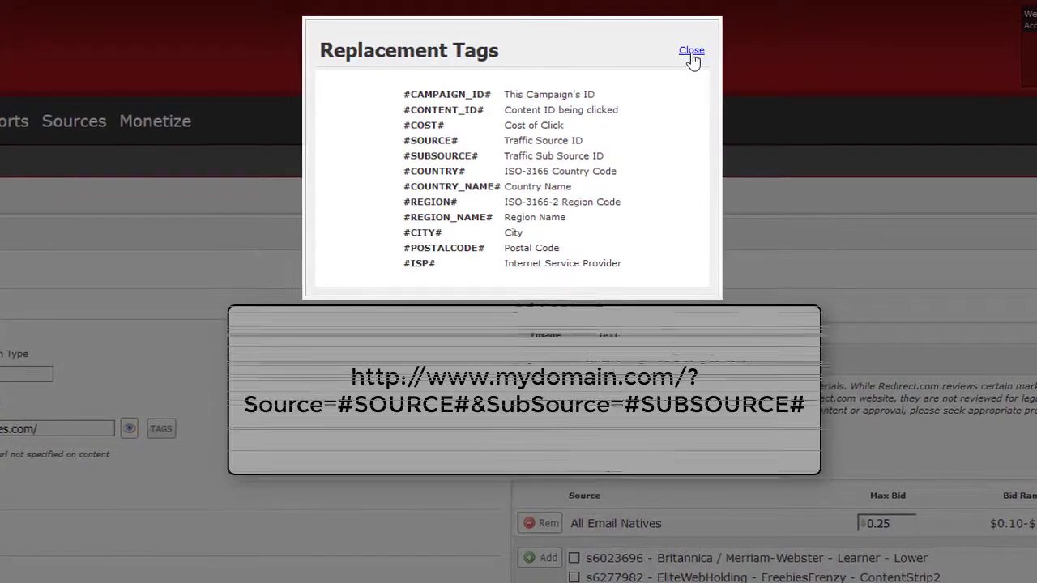
click(690, 53)
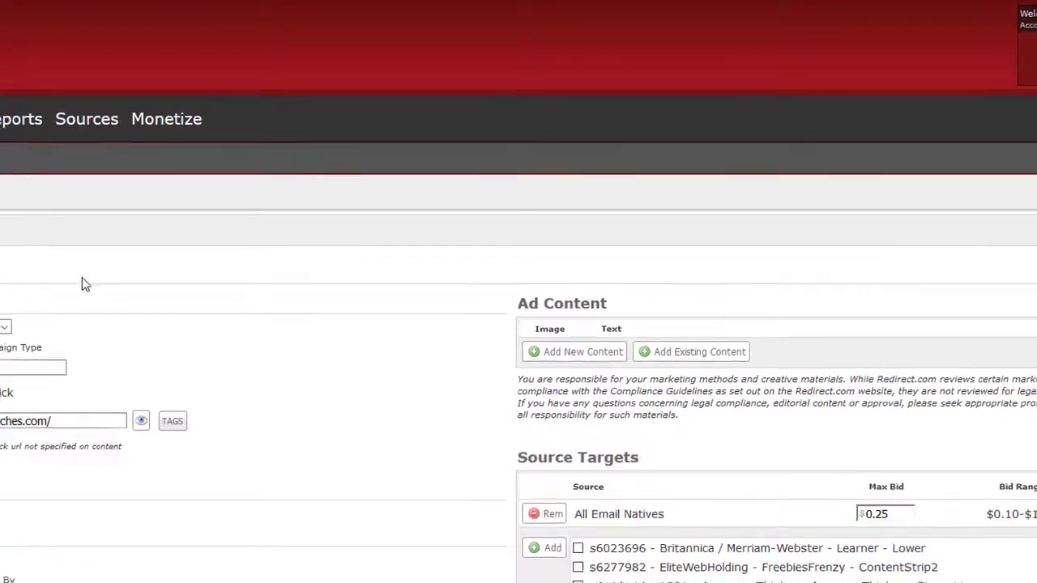
Set Monday's bid to 50% in the campaign's bid automation and collapse that section again.
scroll(82, 277, down, 3)
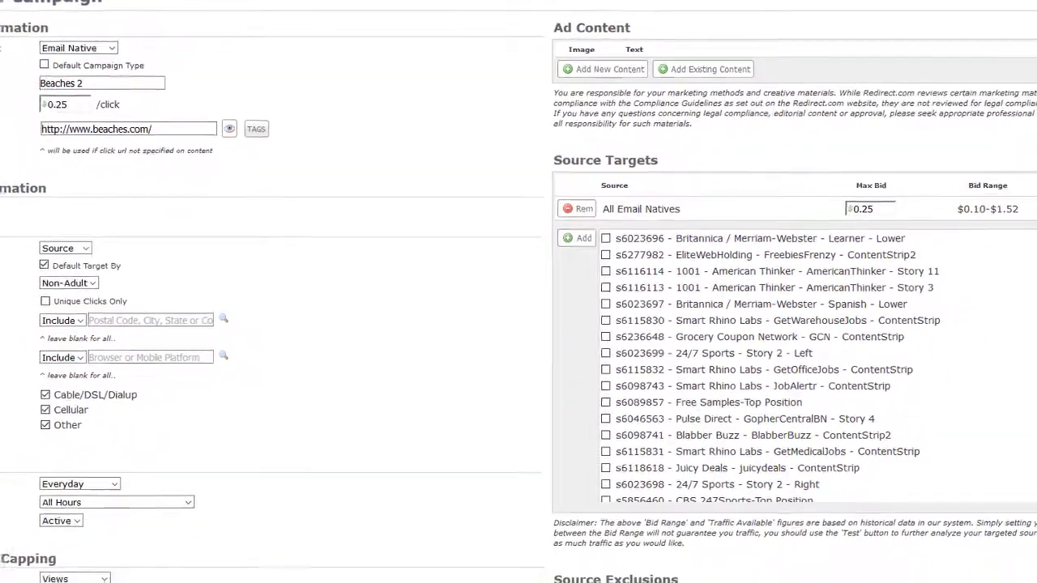
click(7, 188)
scroll(52, 187, down, 2)
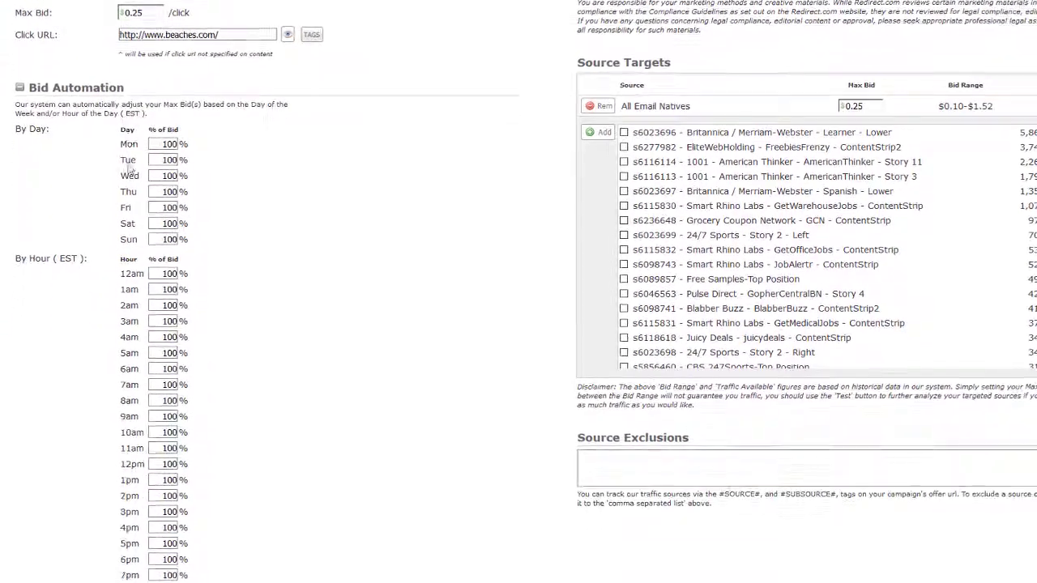
scroll(304, 163, down, 1)
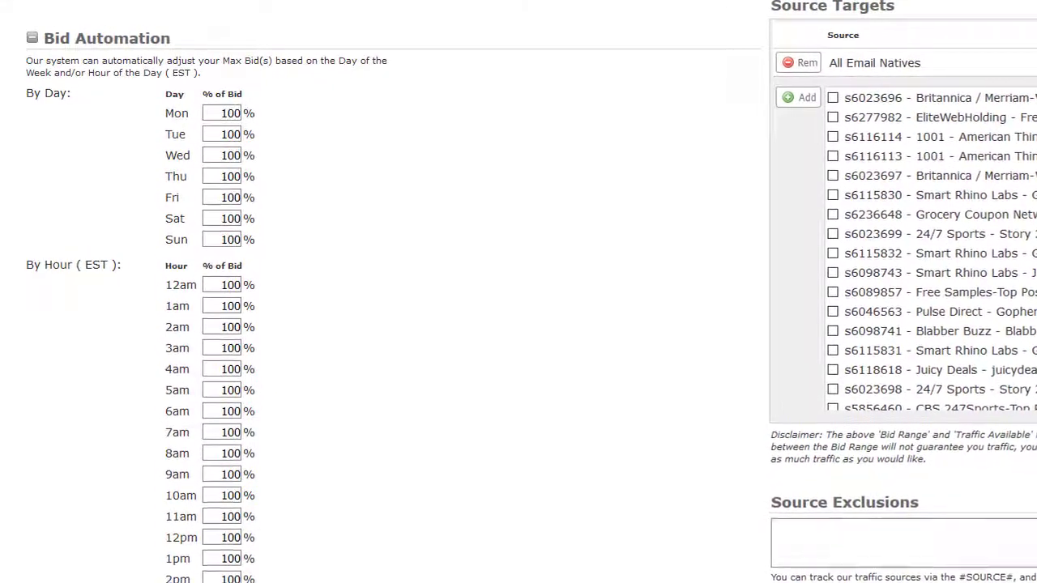
click(219, 113)
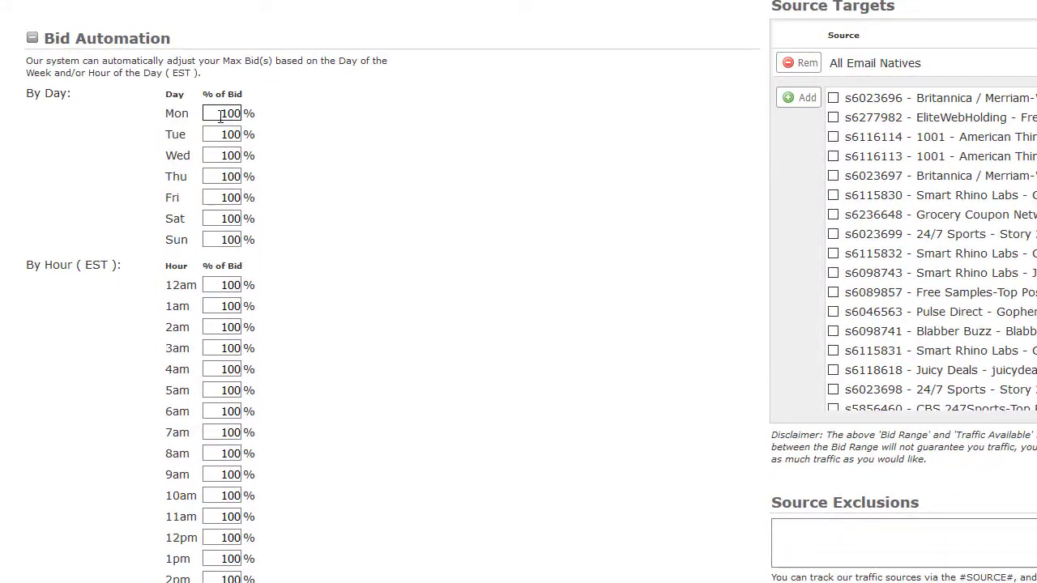
double_click(229, 113)
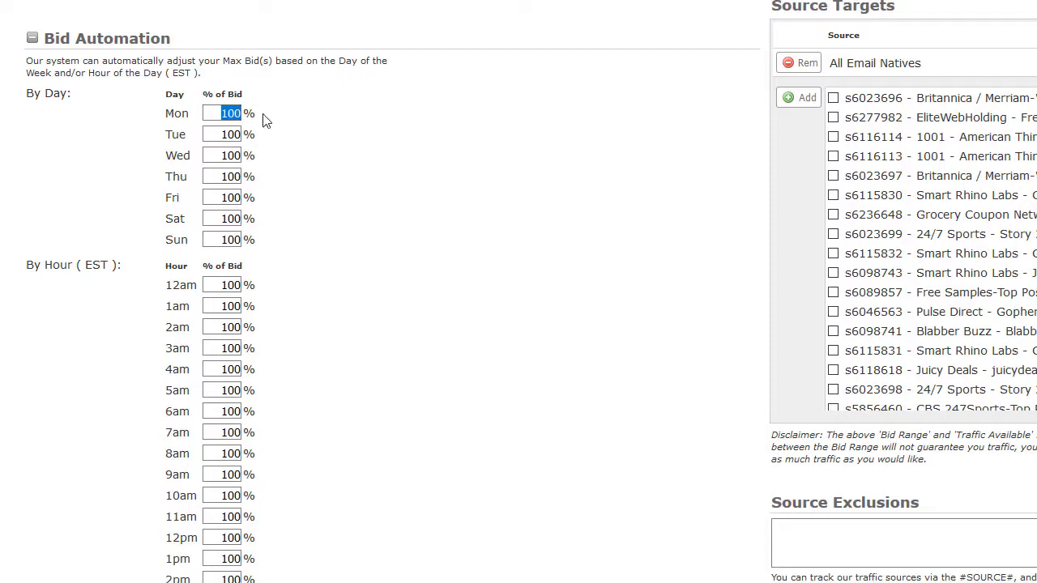
text(50)
click(381, 121)
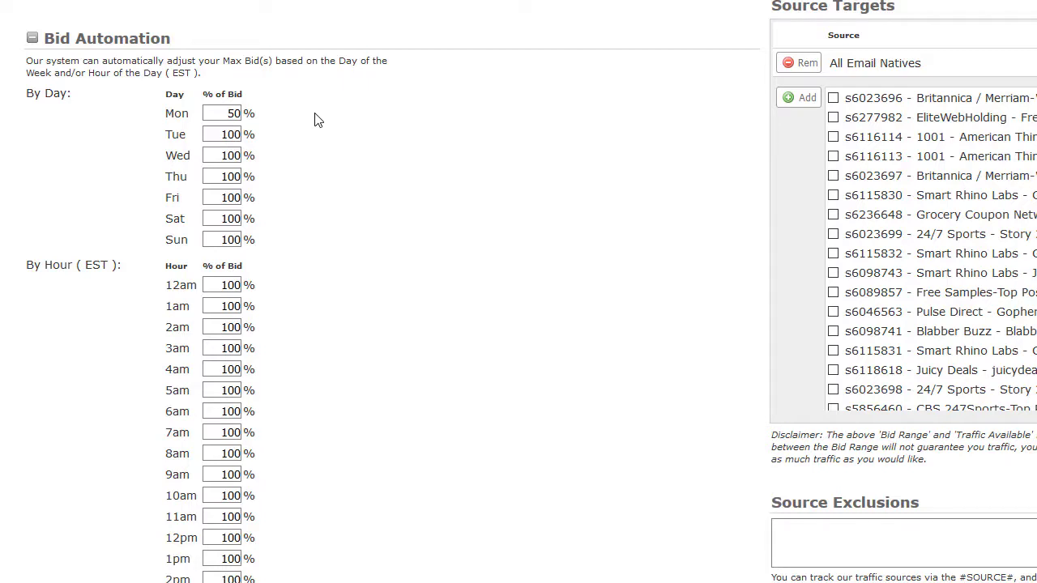
click(32, 39)
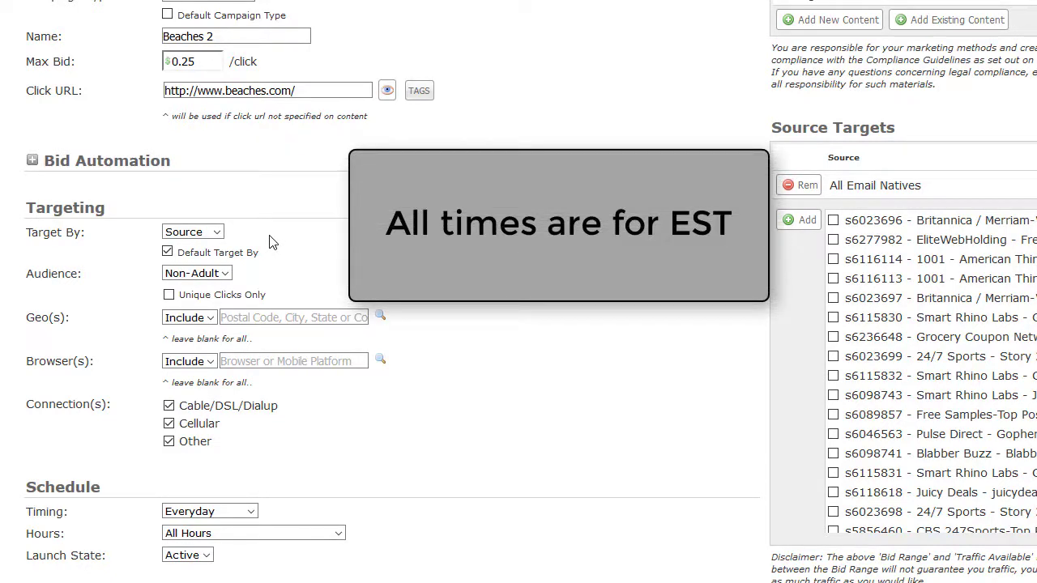
Keep targeting by Source and replace the All Email Natives target with sources s6023696, s6116113, s6115830 and s6023699.
click(217, 233)
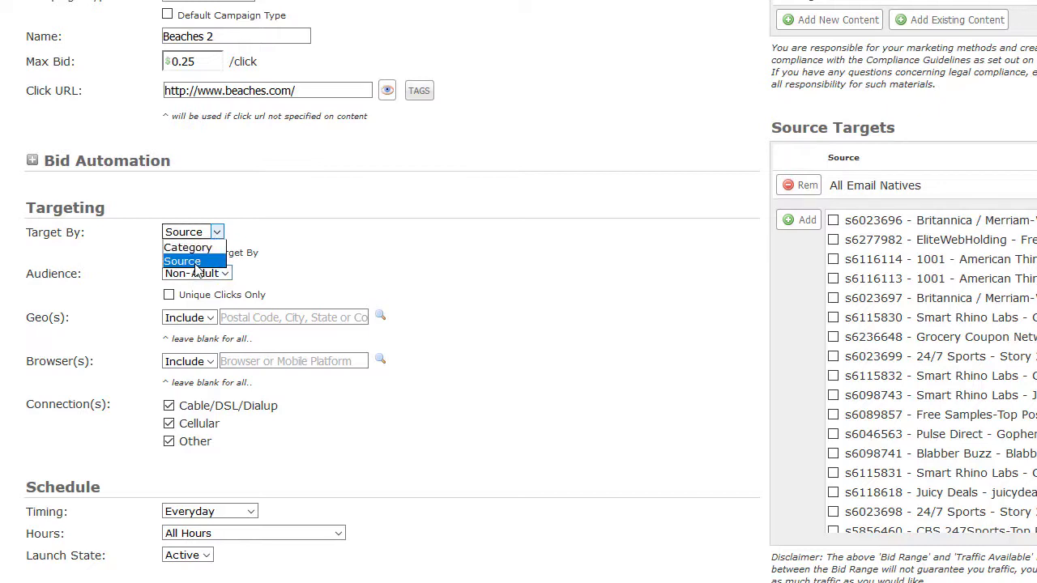
click(194, 261)
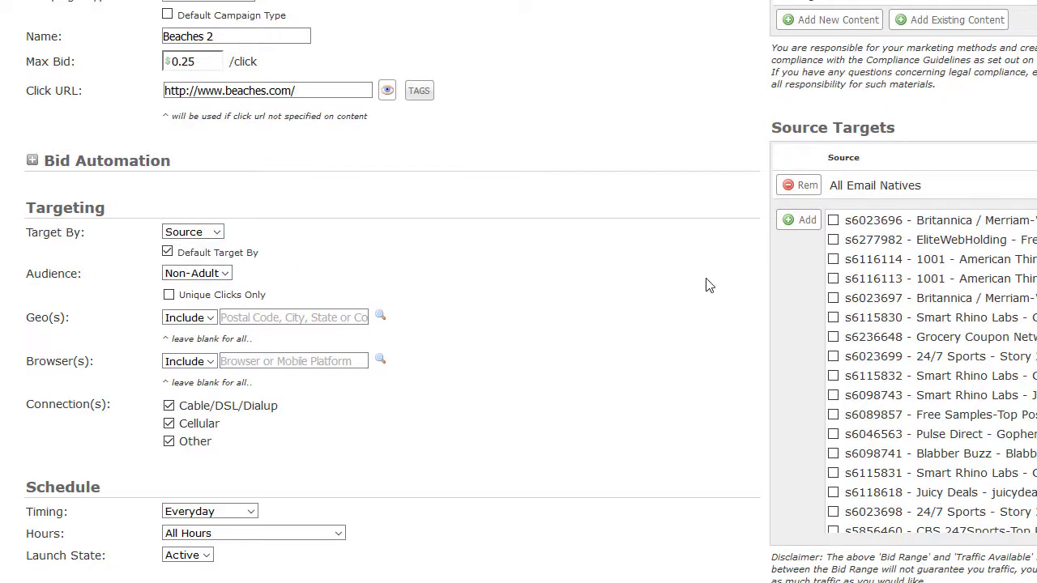
scroll(714, 282, up, 3)
scroll(714, 282, down, 3)
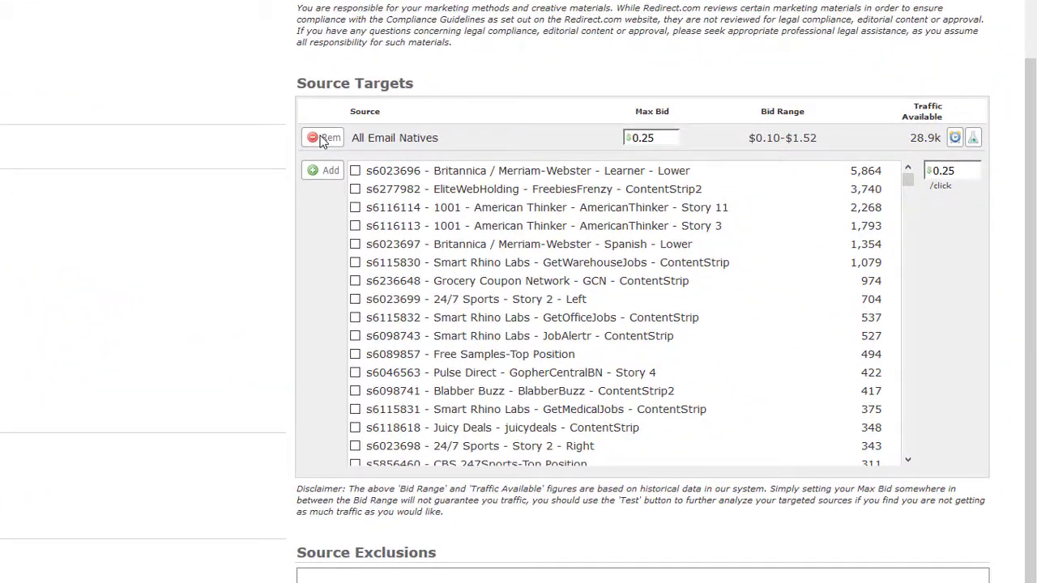
click(323, 137)
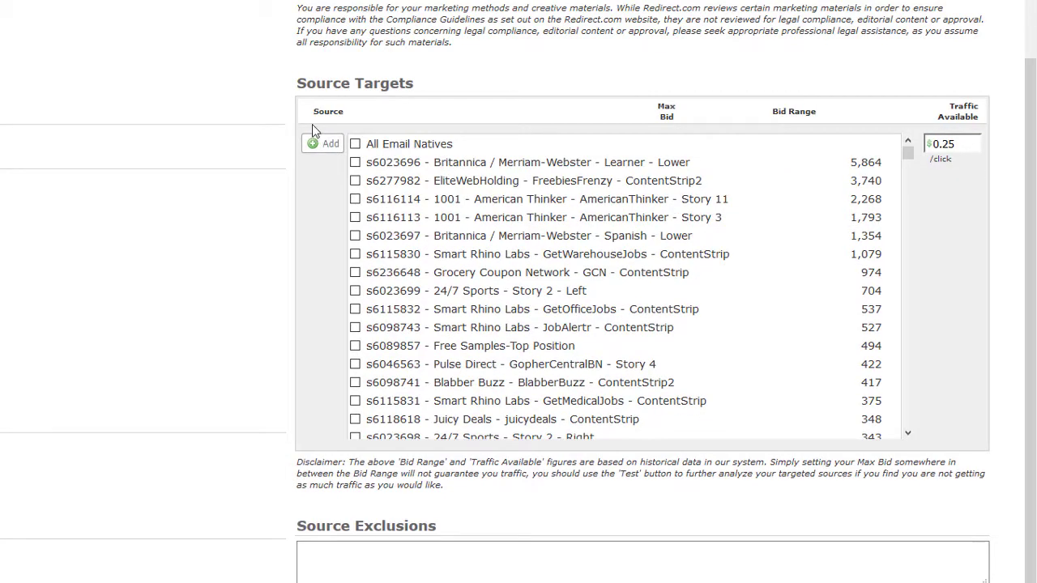
click(355, 162)
click(355, 217)
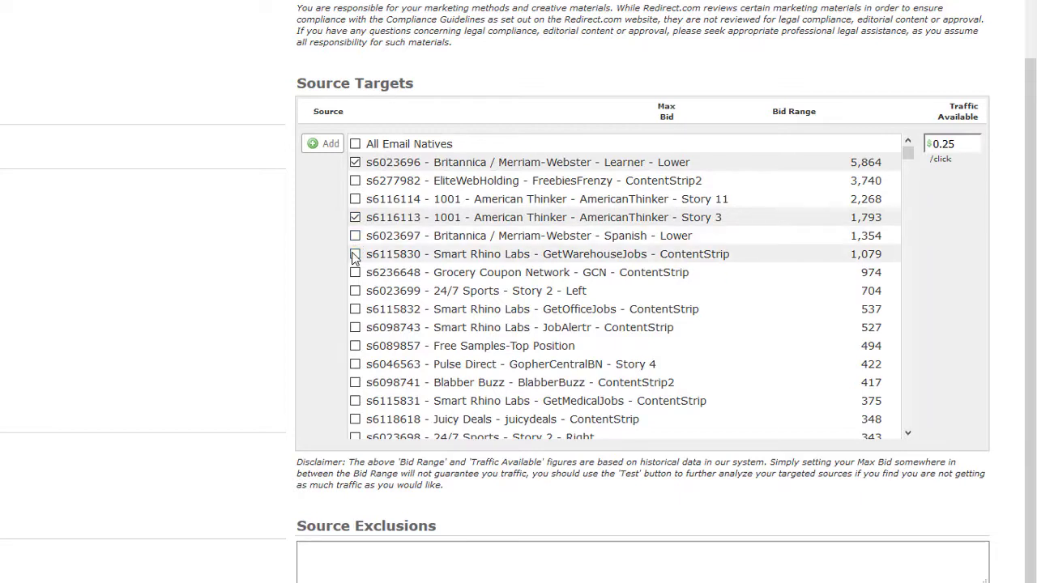
click(326, 144)
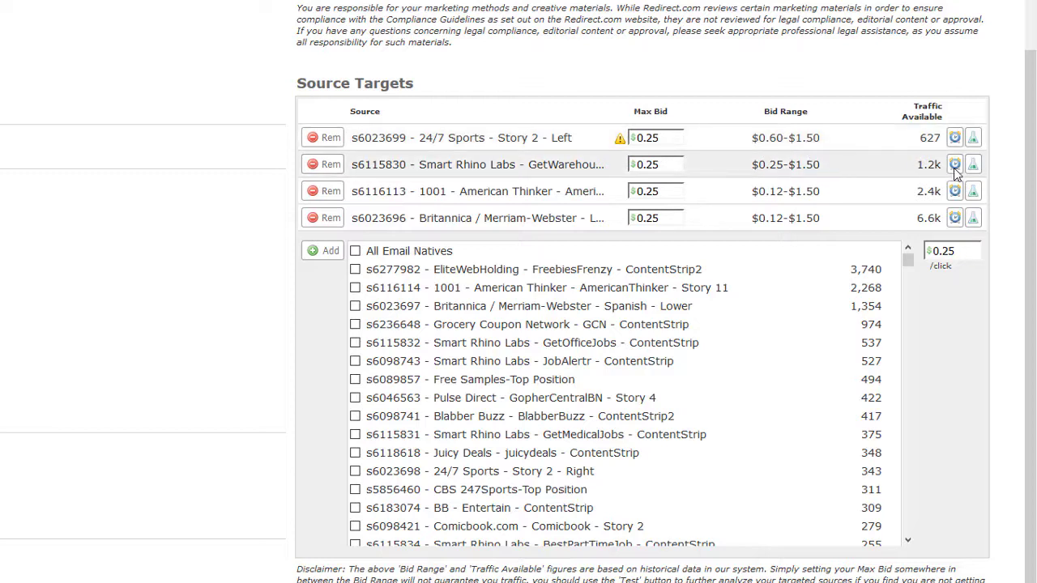
Review the added sources' bid ranges, the hourly breakdown for source s6115830, and the remaining source list and exclusions.
drag(814, 170, 750, 164)
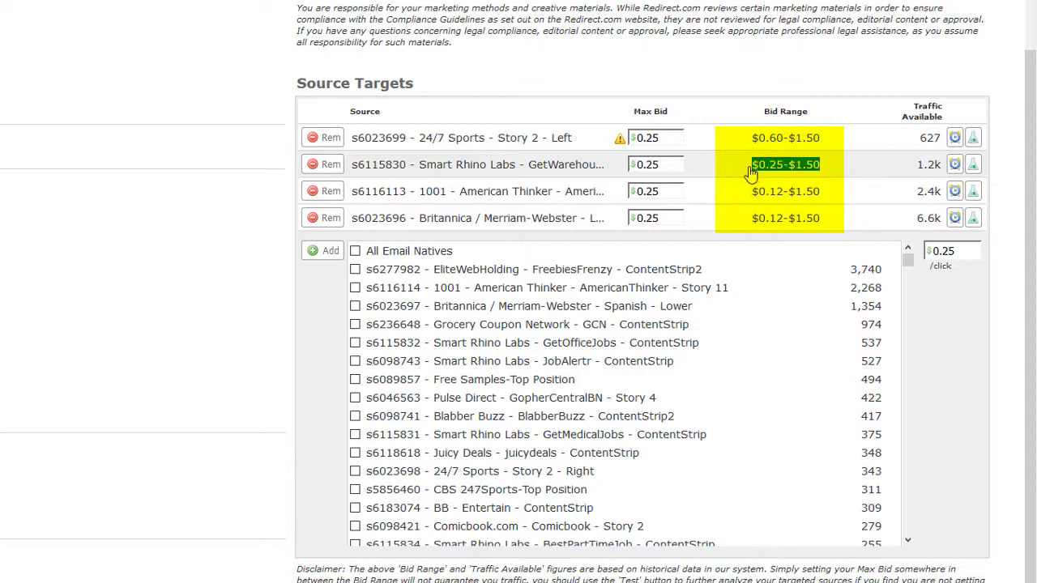
click(828, 165)
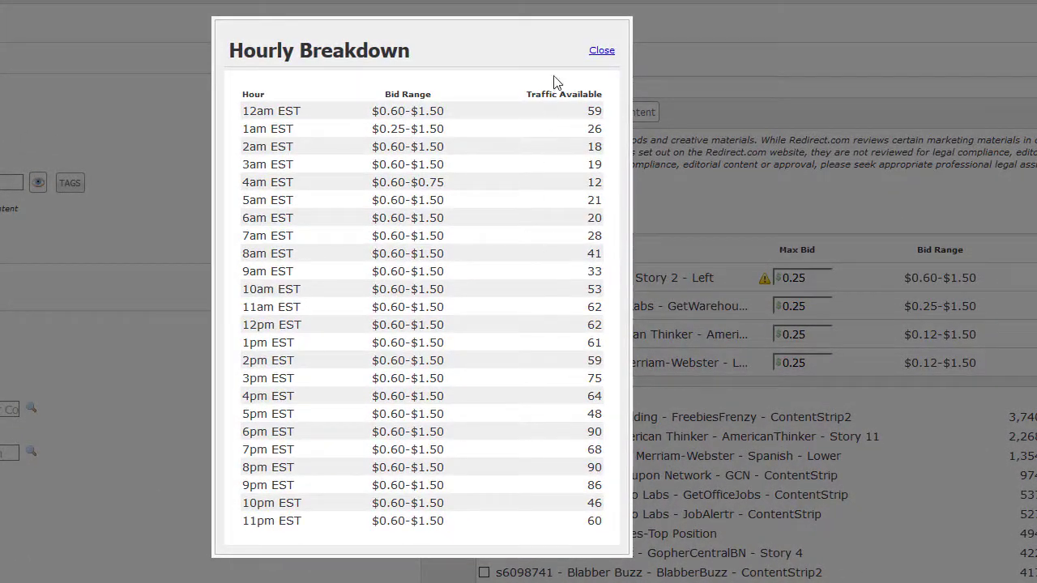
click(601, 53)
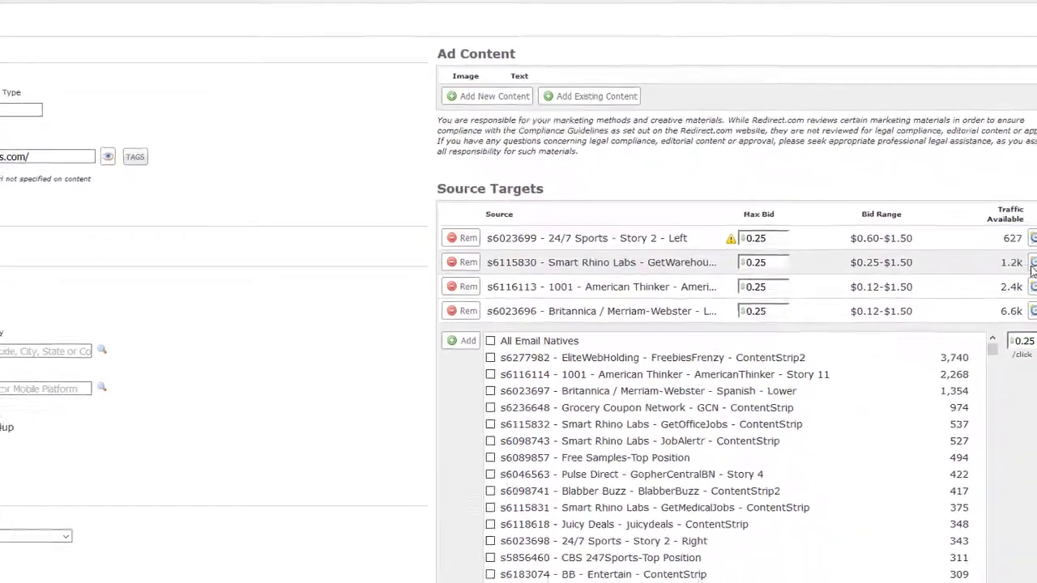
scroll(689, 302, down, 5)
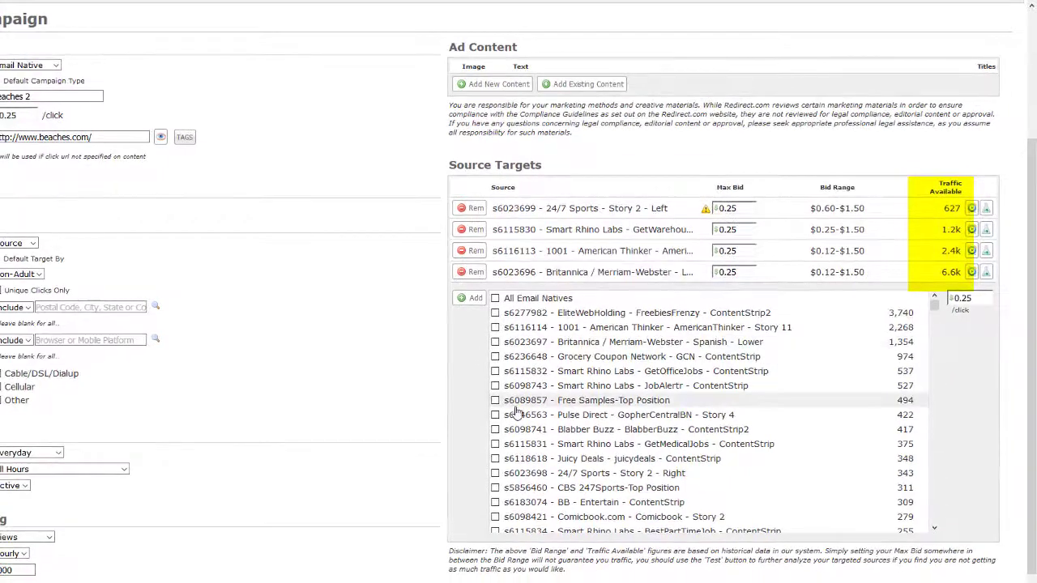
scroll(420, 405, down, 1)
scroll(419, 405, down, 1)
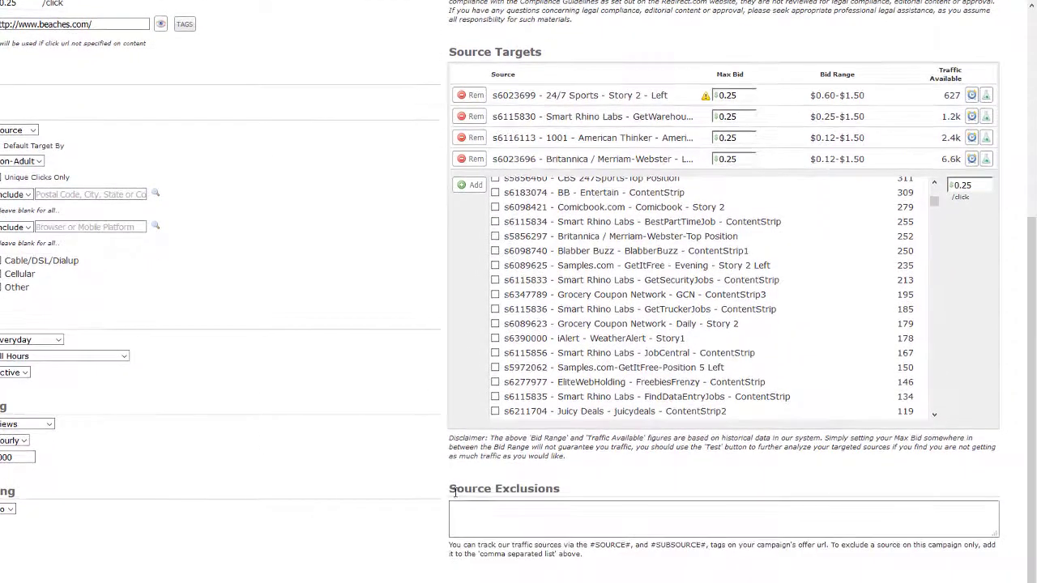
Remove all four sources from the campaign's source targets.
click(474, 96)
click(473, 116)
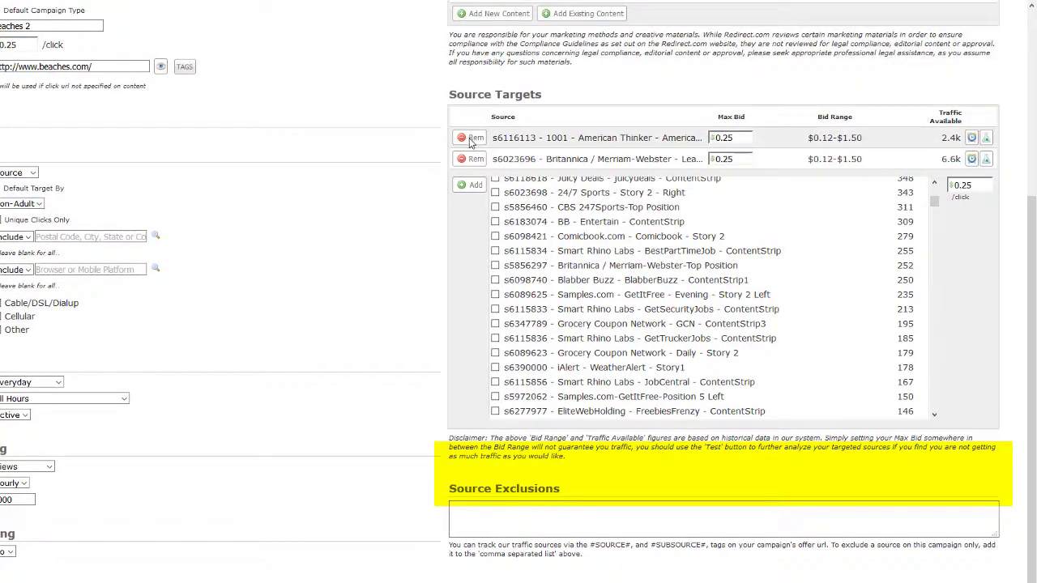
click(472, 137)
click(472, 138)
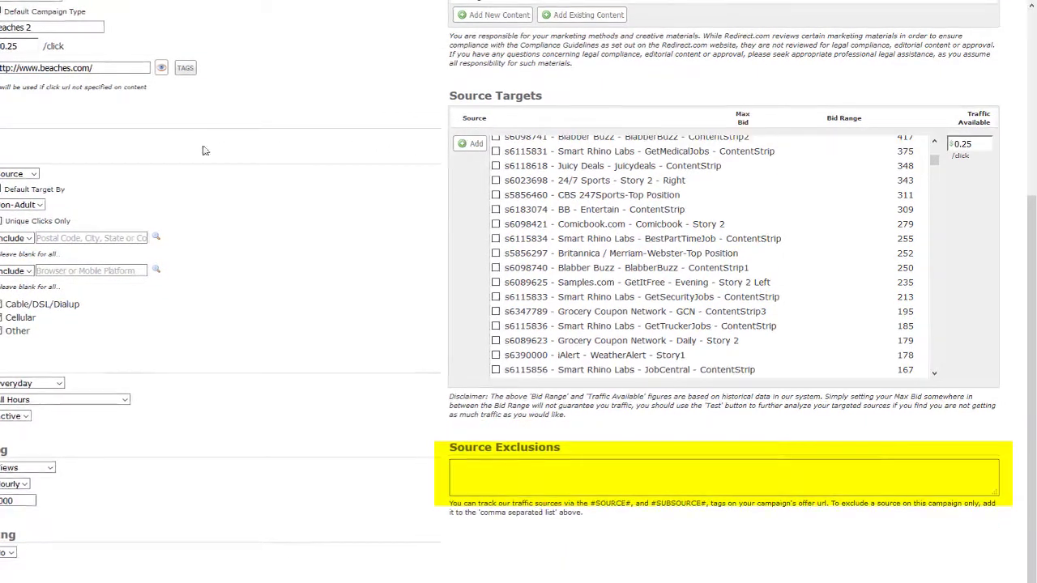
Switch the campaign's targeting from Source to Category.
click(32, 173)
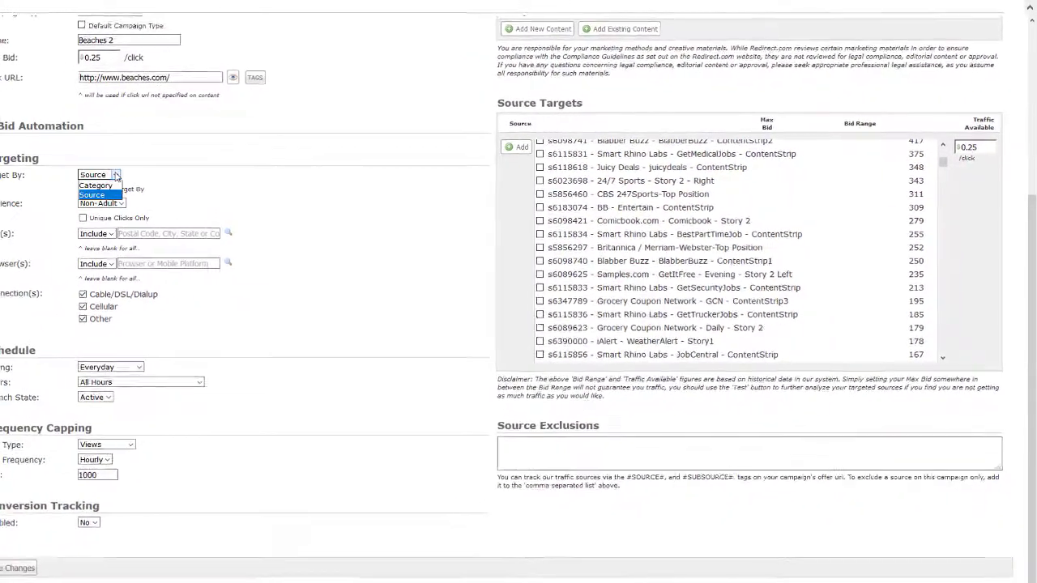
click(95, 185)
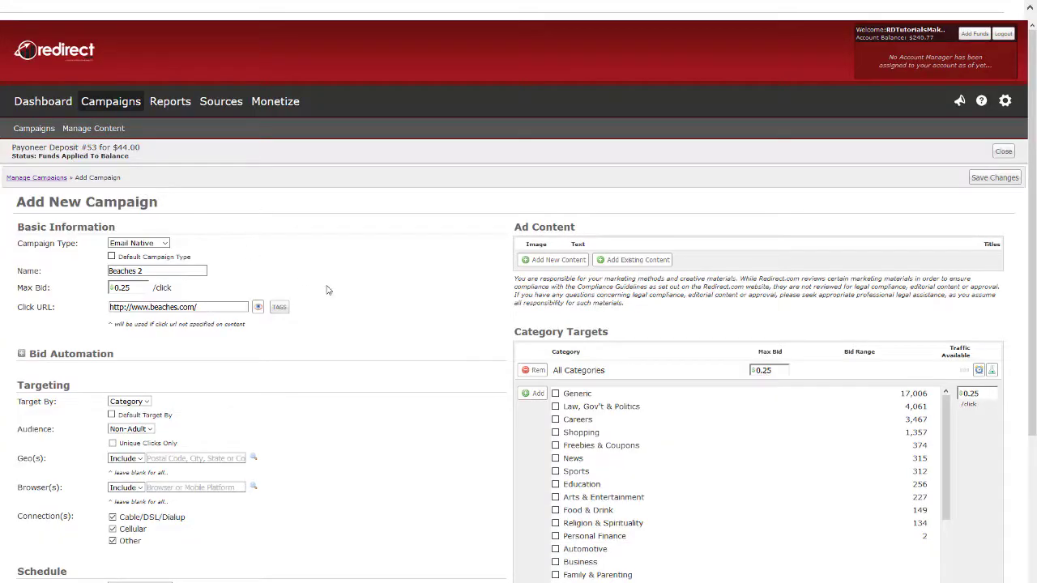
Replace the All Categories target with the Generic, Careers and Shopping categories at a $0.25 bid.
scroll(328, 290, down, 3)
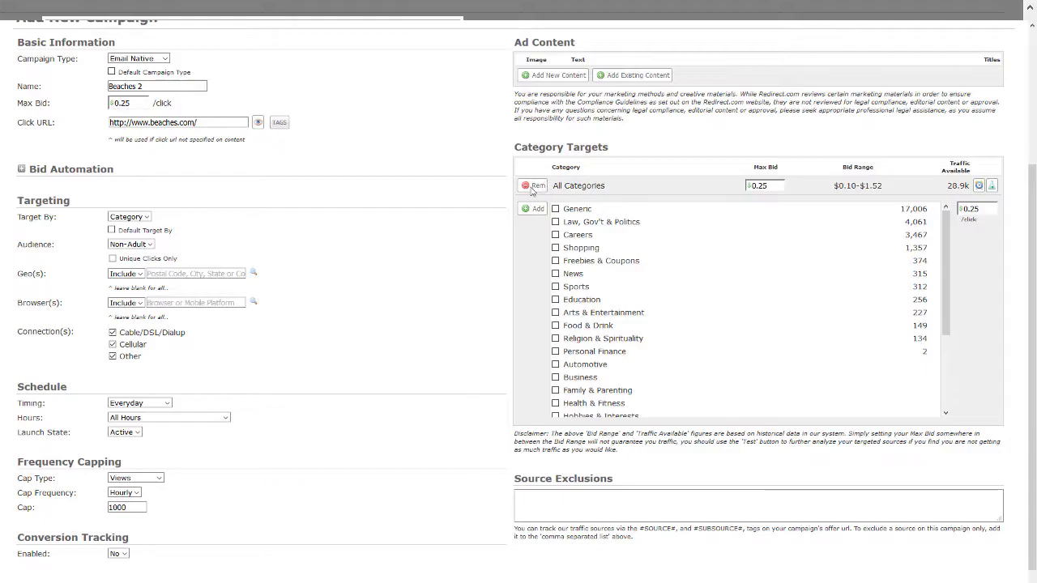
click(534, 187)
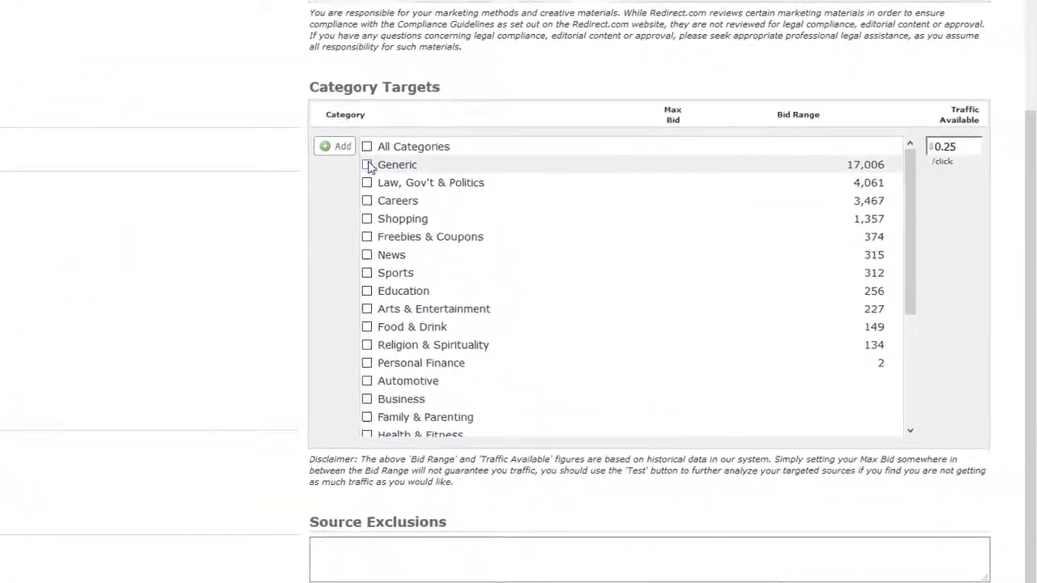
click(340, 159)
click(340, 197)
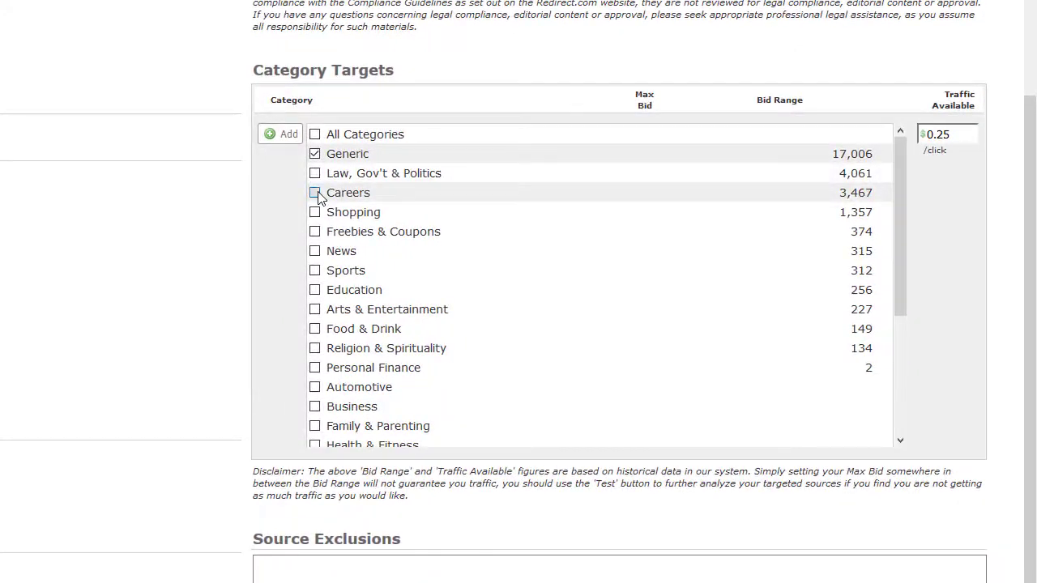
click(314, 213)
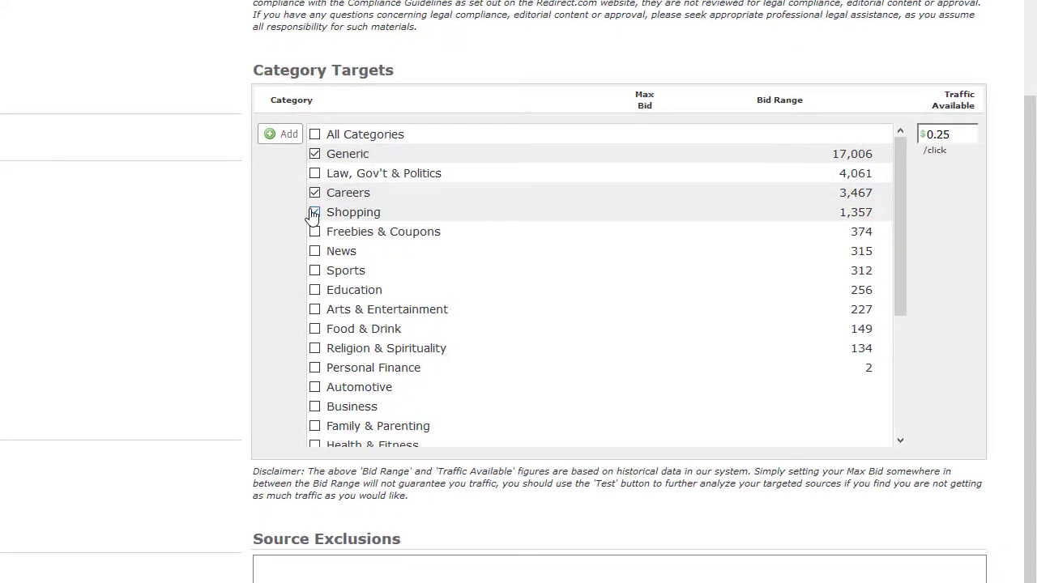
click(281, 136)
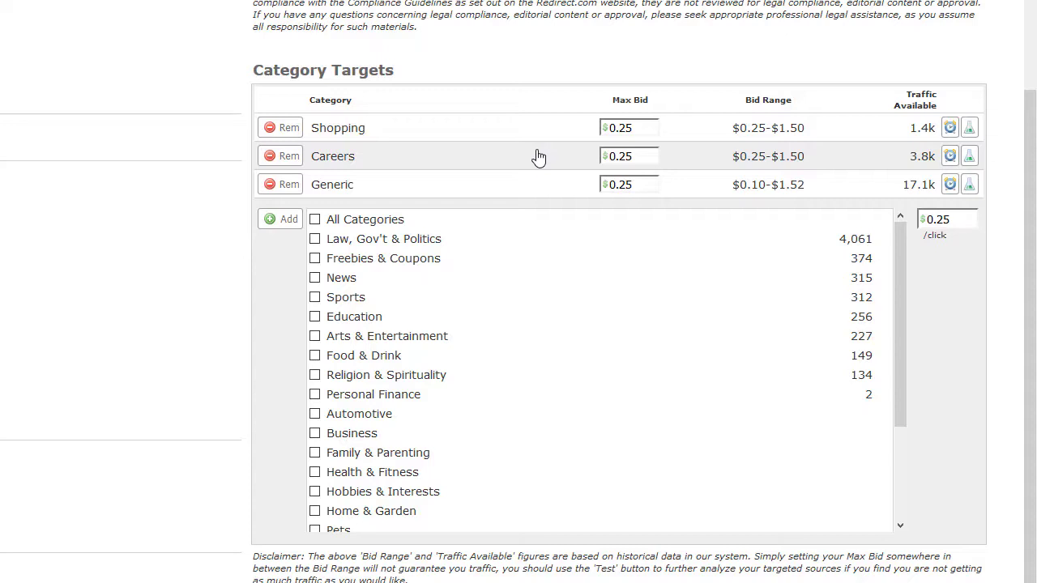
Remove the Shopping, Careers and Generic categories from the campaign's category targets.
click(279, 135)
click(279, 136)
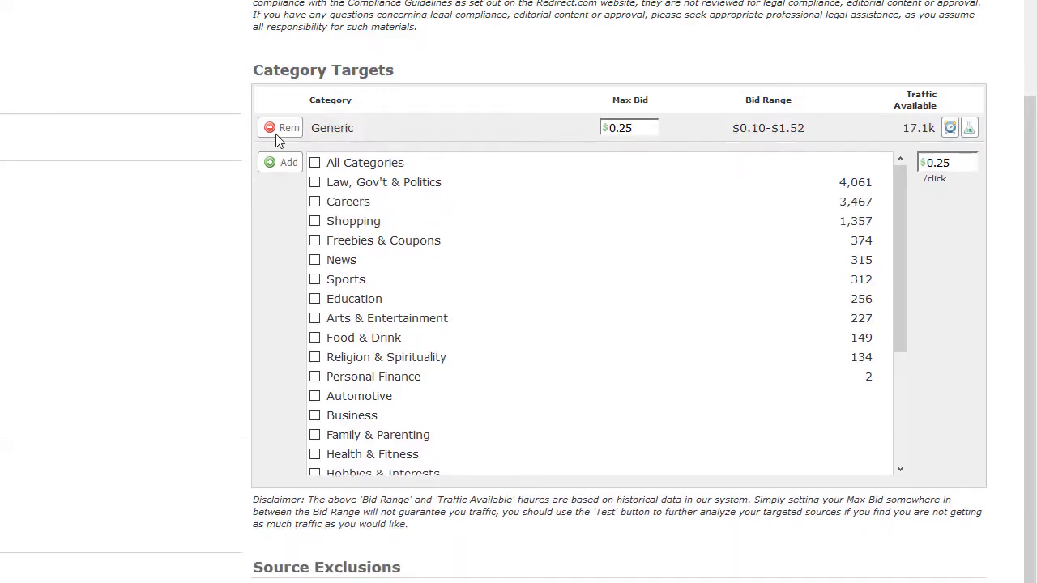
click(278, 134)
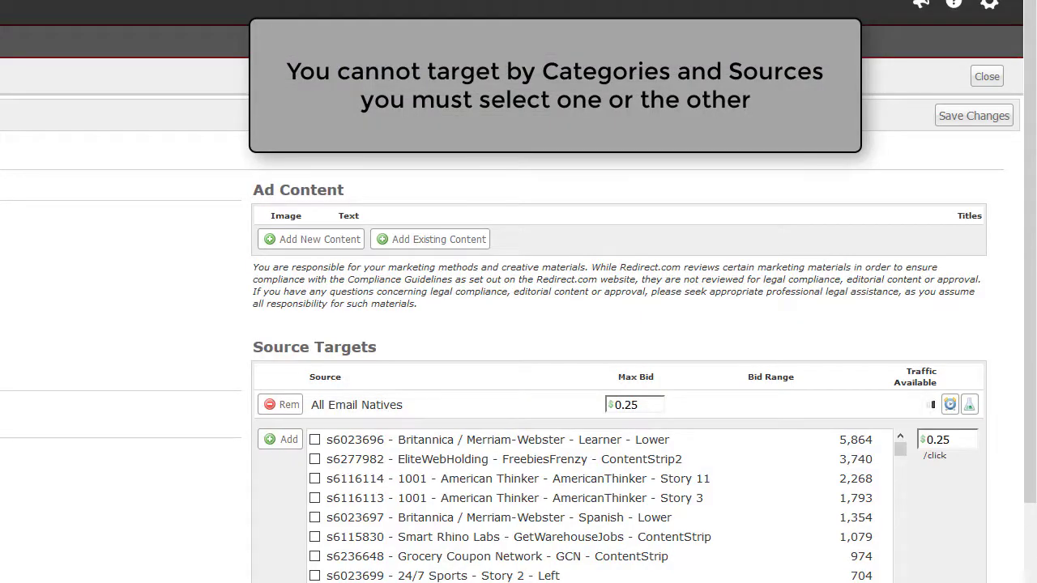
Switch the Web Native campaign's targeting from Category to Source.
scroll(518, 324, down, 4)
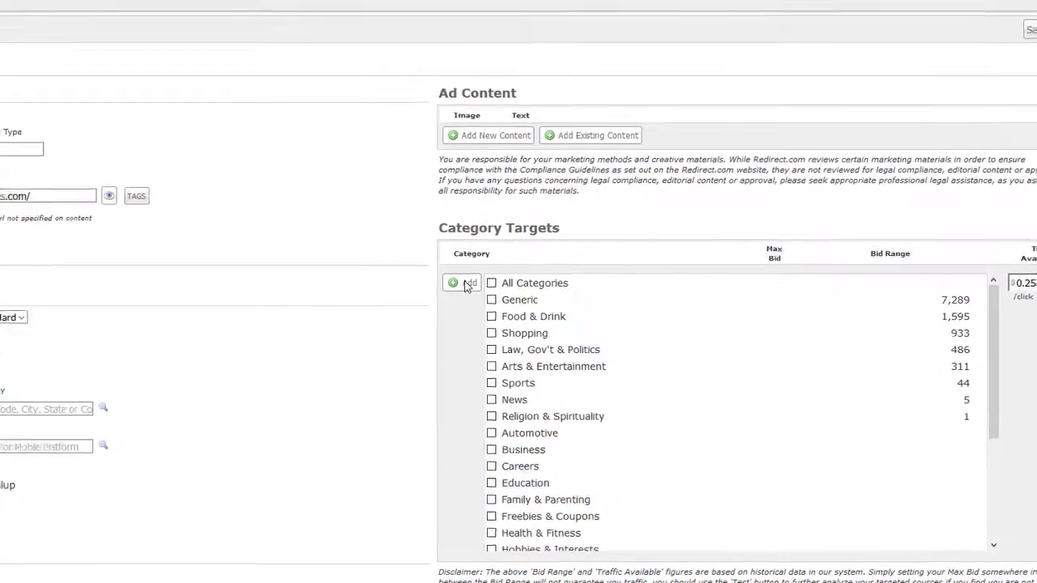
click(24, 347)
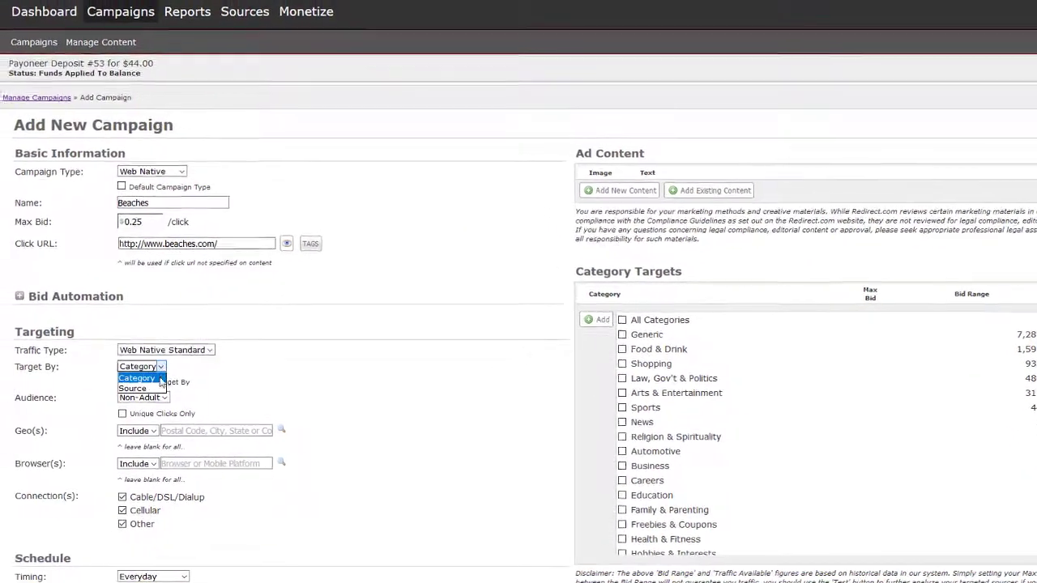
click(165, 390)
scroll(206, 386, down, 3)
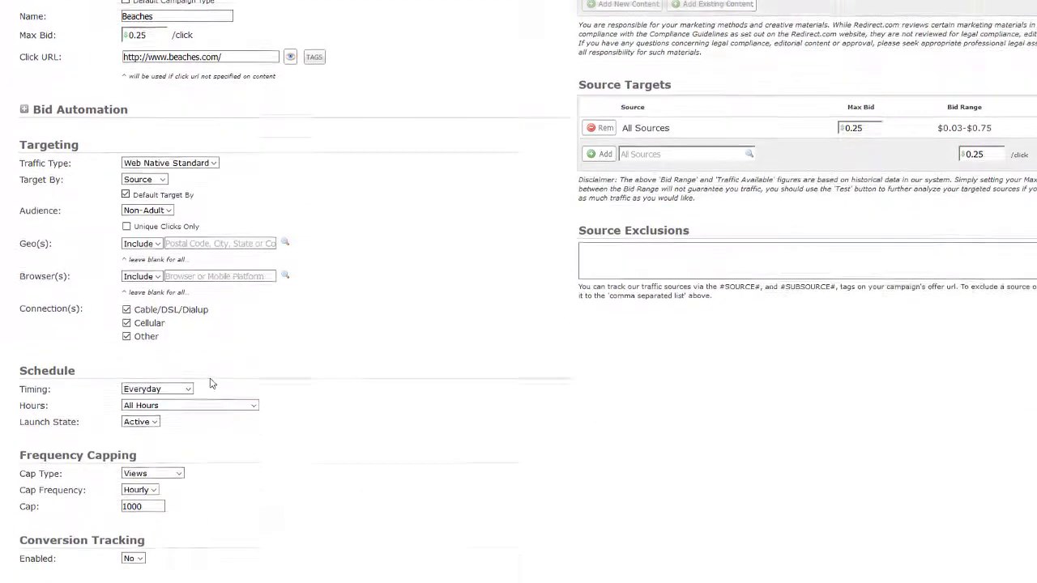
Keep the audience set to Non-Adult and try out the Unique Clicks Only option.
click(162, 190)
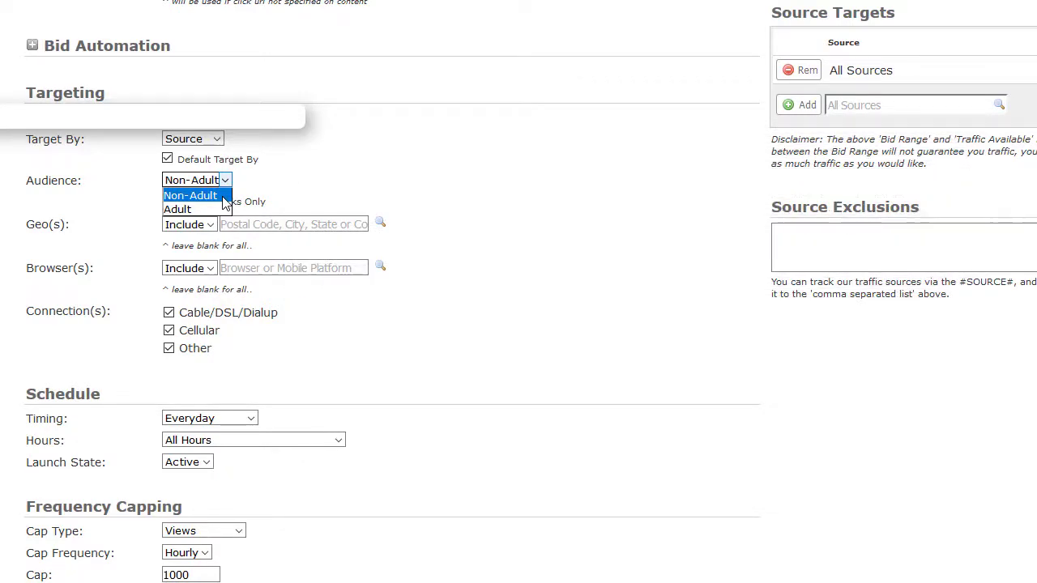
click(223, 197)
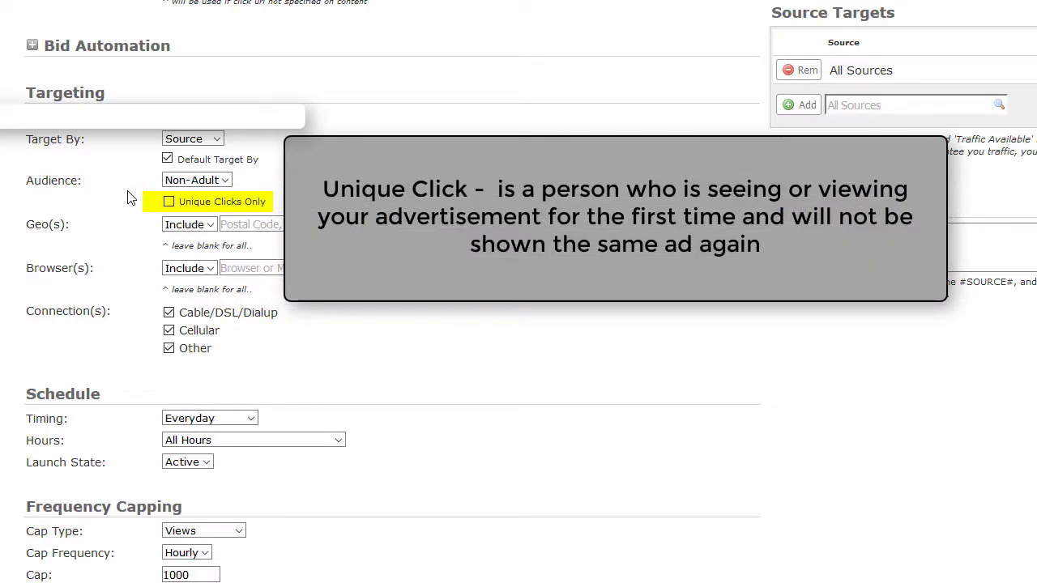
click(169, 201)
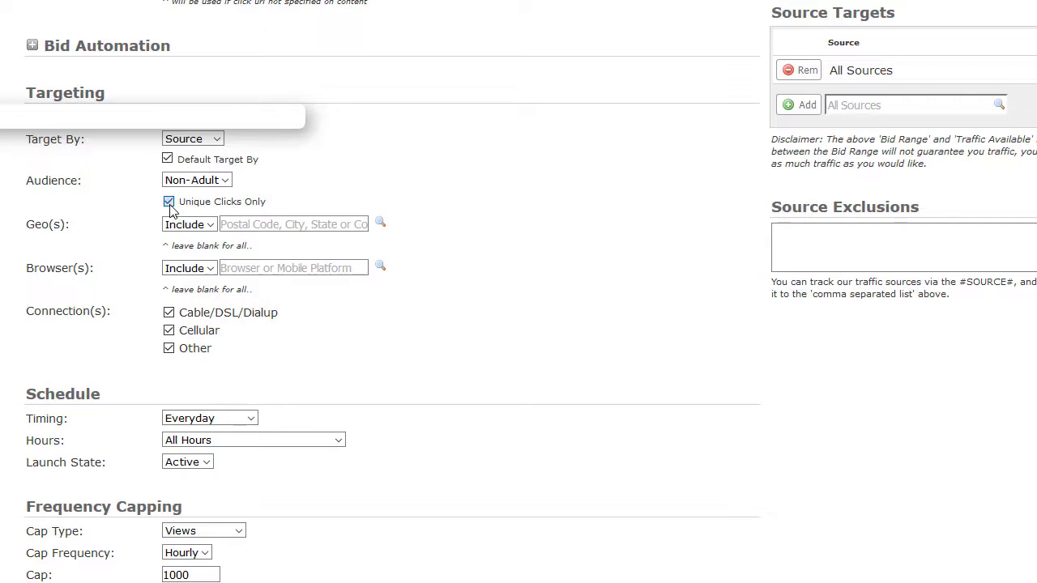
Include the United States, United Kingdom and Canada in the campaign's geo targeting.
click(229, 222)
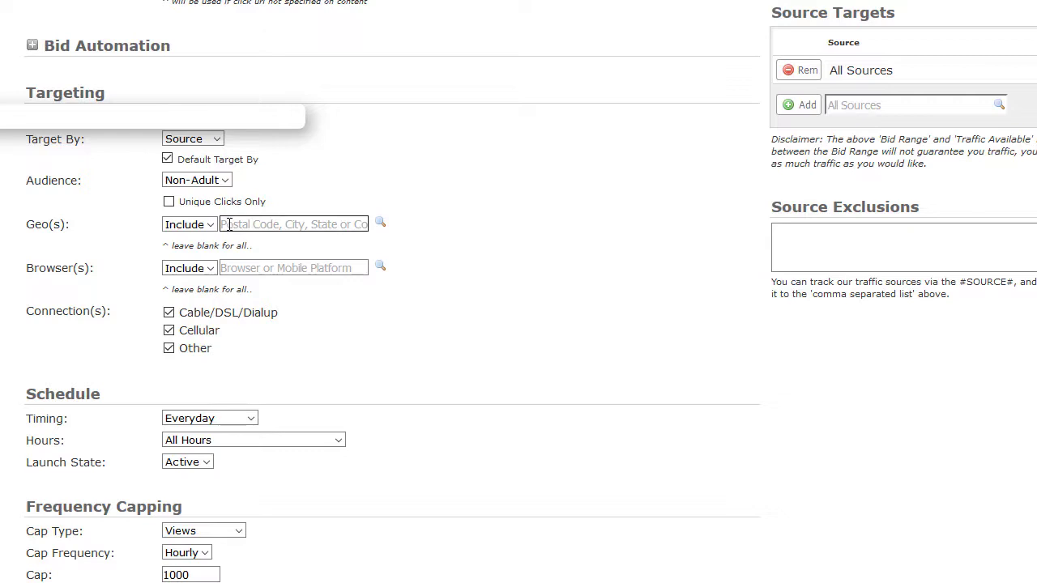
click(229, 225)
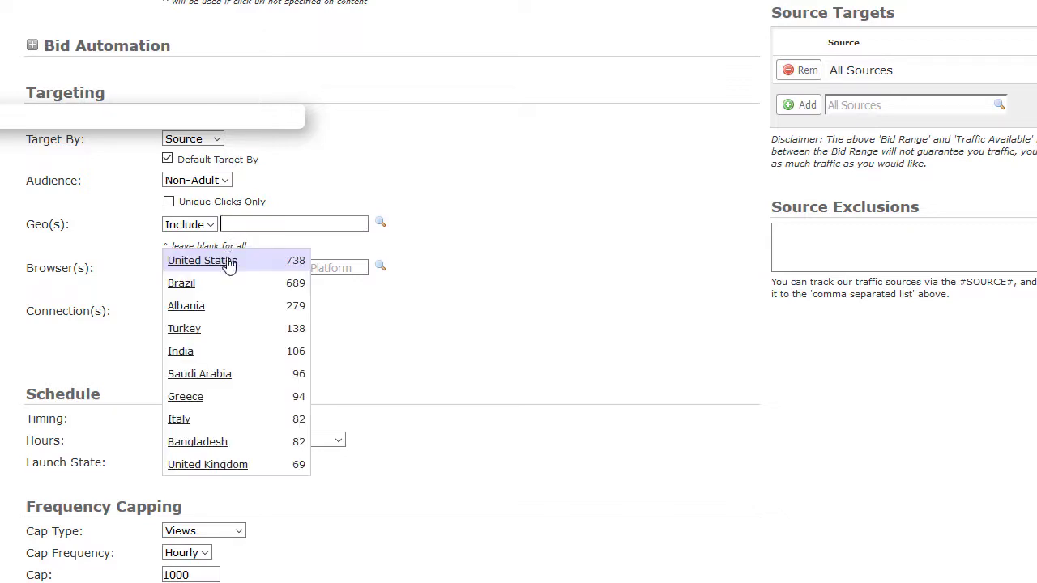
click(233, 260)
click(254, 224)
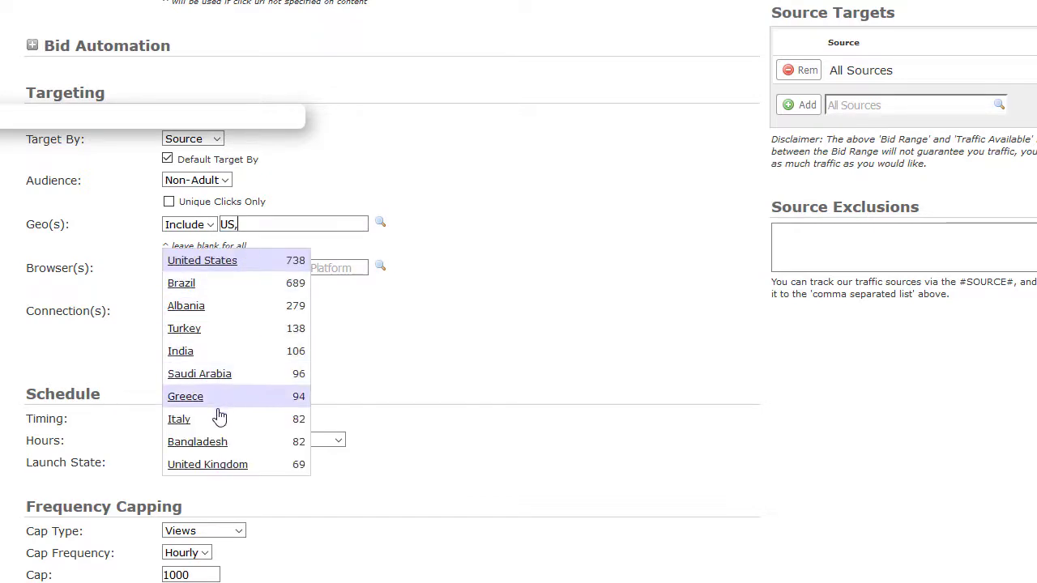
click(274, 224)
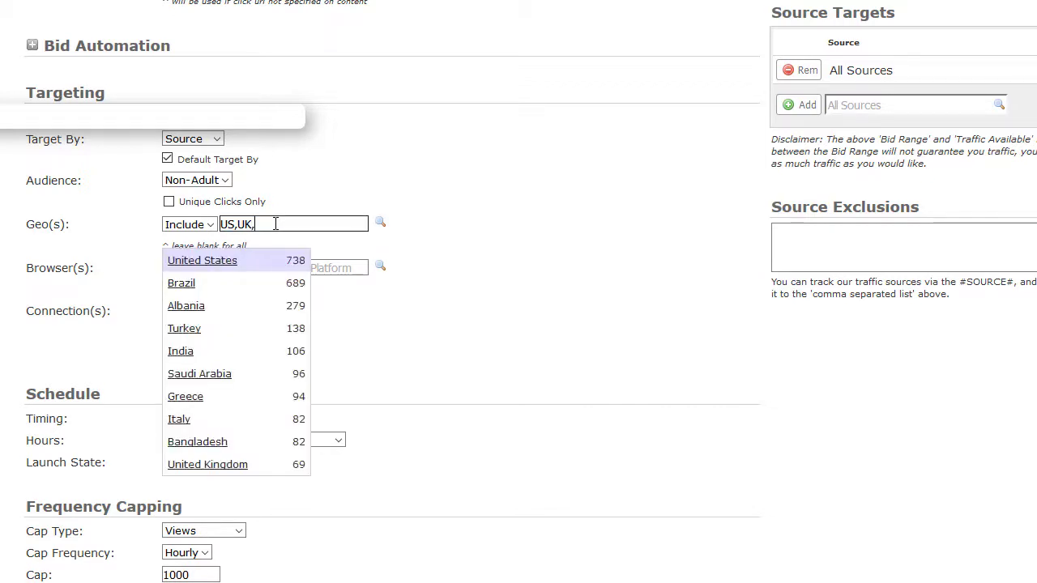
text(ca)
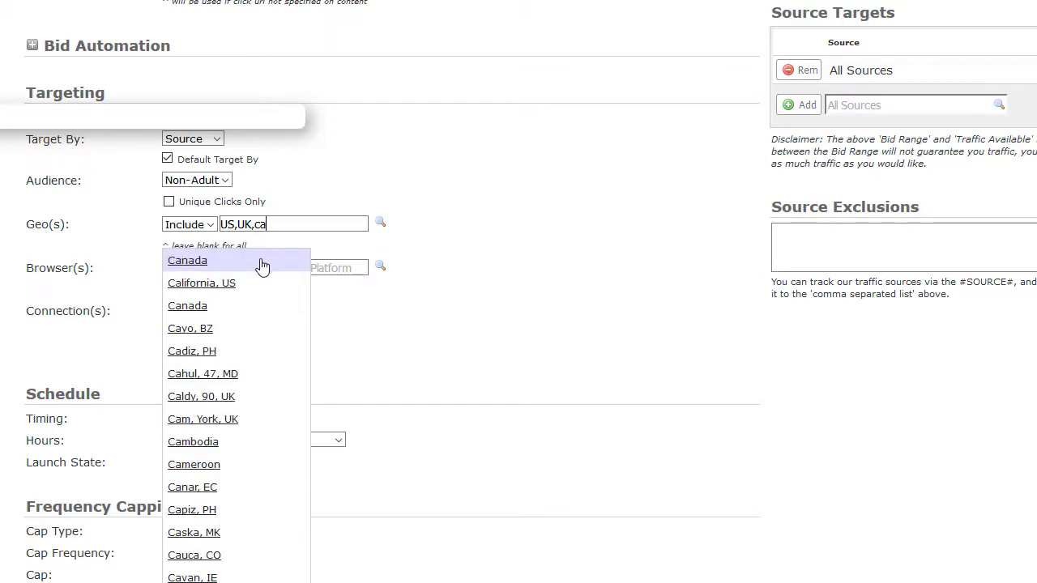
click(260, 260)
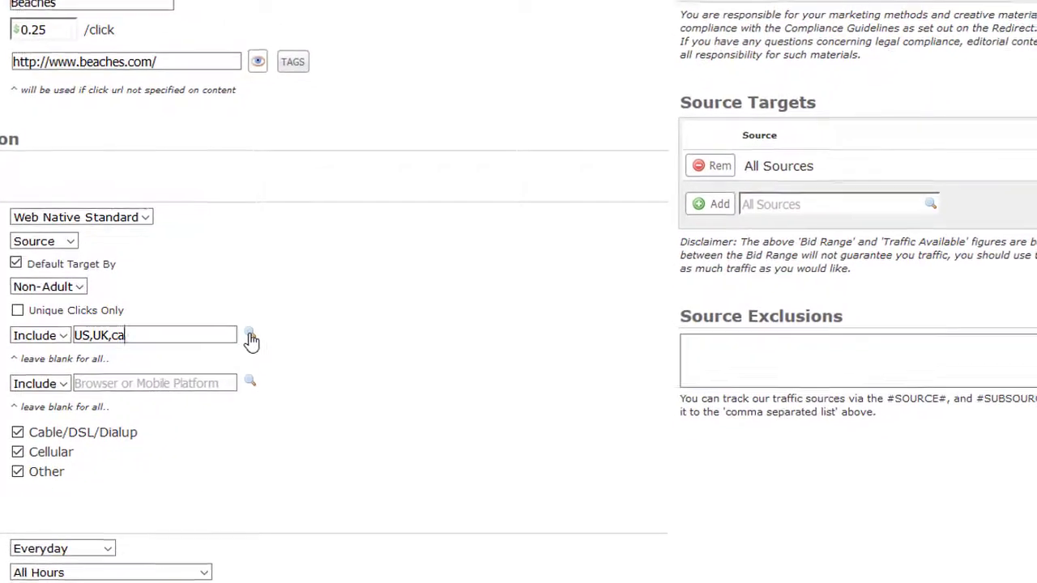
Add Belize and Belarus to the included geos from the country lookup list.
click(324, 273)
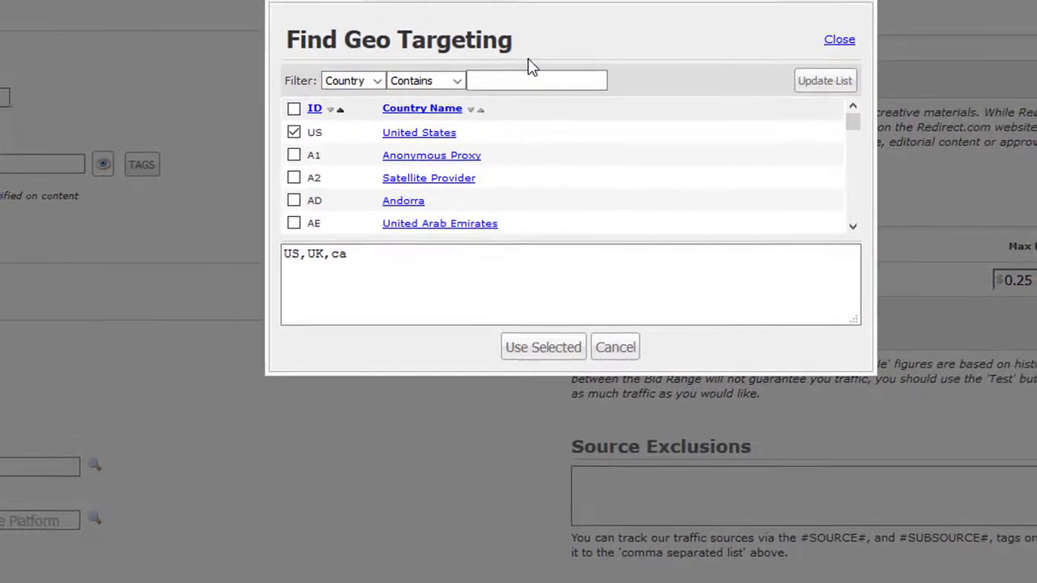
click(572, 46)
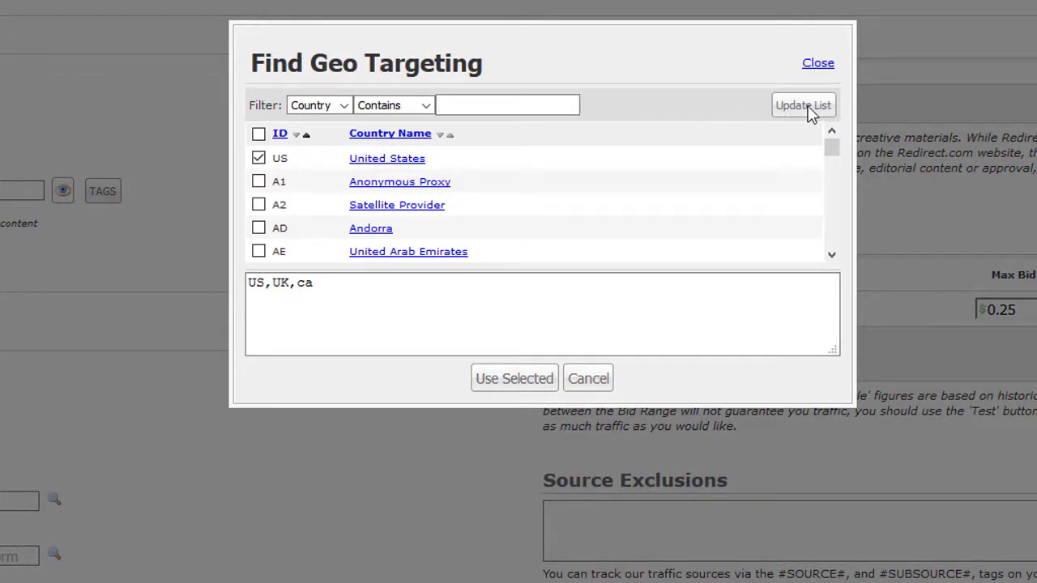
drag(833, 147, 832, 162)
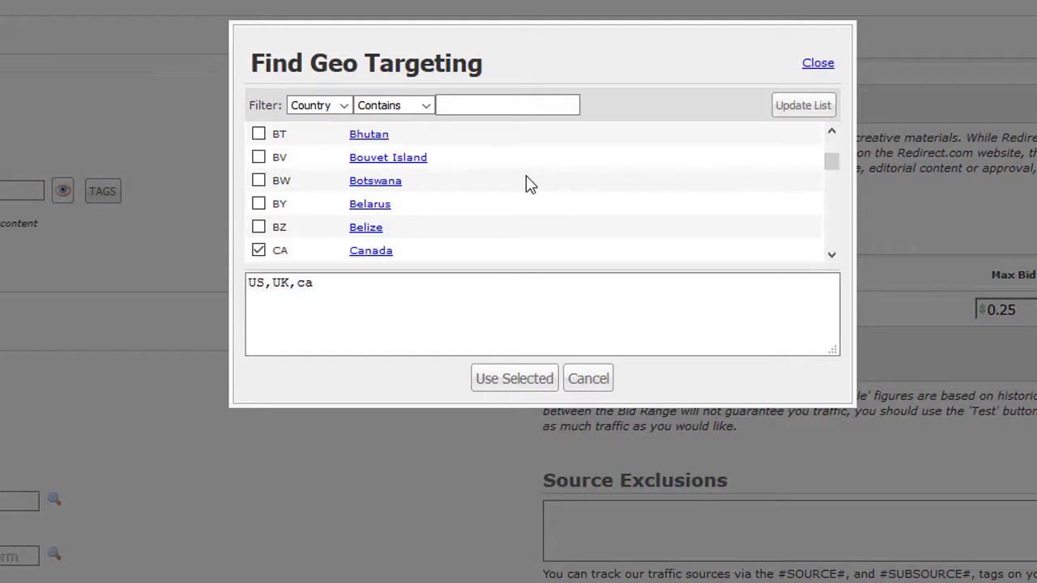
click(258, 227)
click(511, 378)
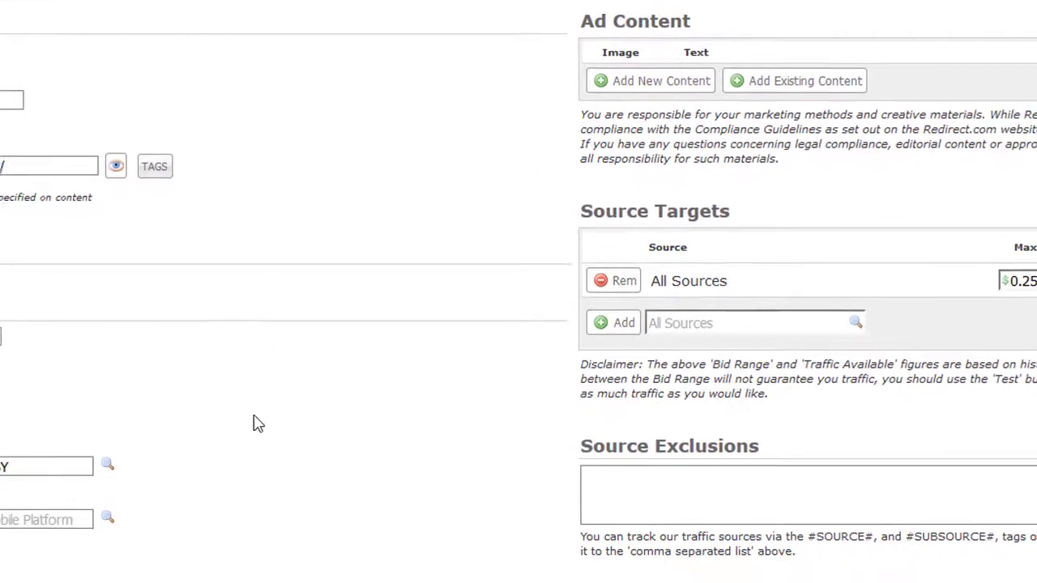
Trim the list of included geos down to US only.
click(109, 443)
text(,UK,ca,BZ,BY,)
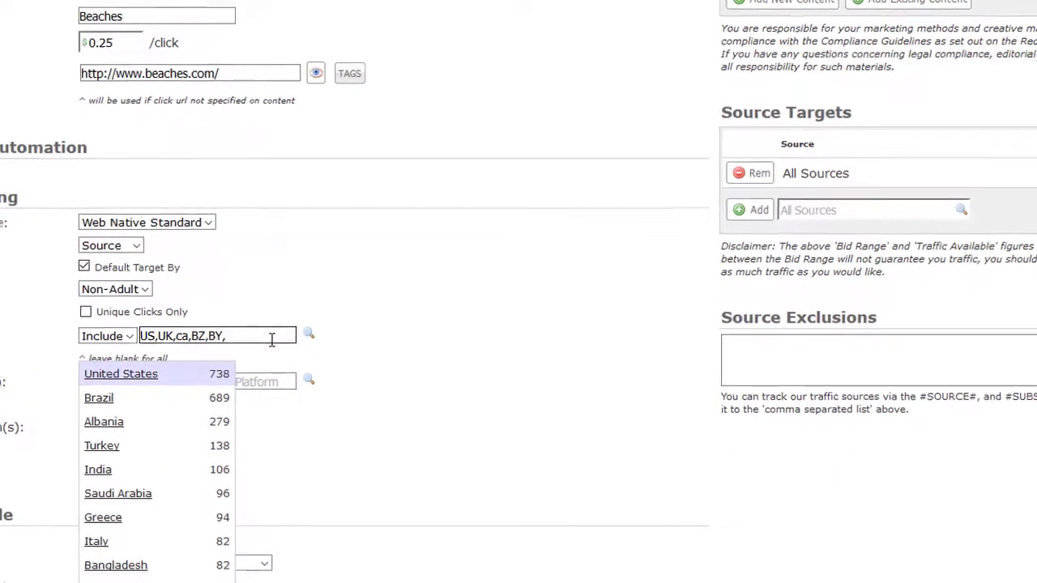
key(BackSpace)
key(BackSpace)
key(BackSpace)
key(BackSpace)
key(BackSpace)
key(BackSpace)
key(BackSpace)
key(BackSpace)
key(BackSpace)
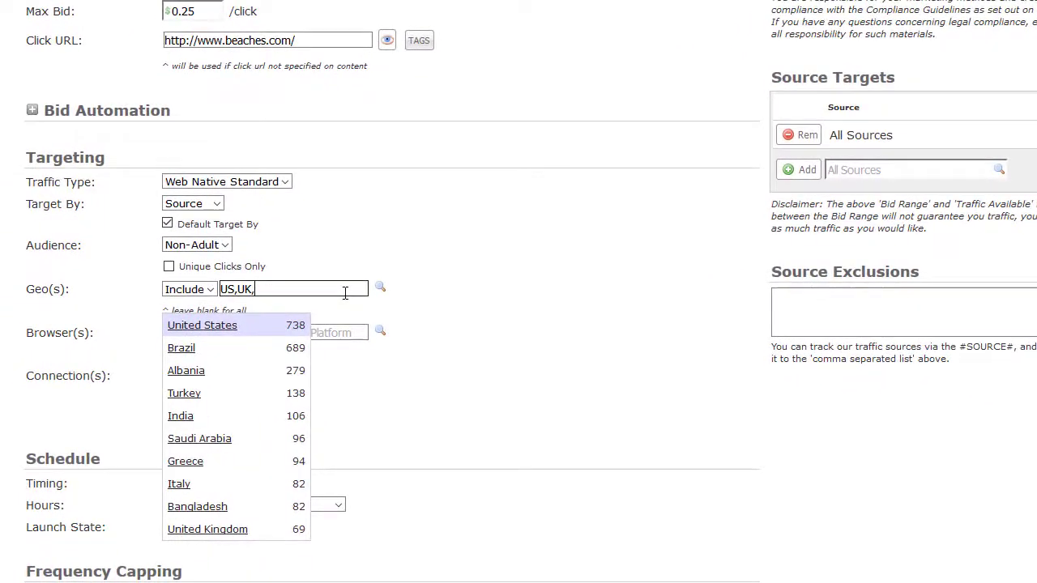
click(408, 252)
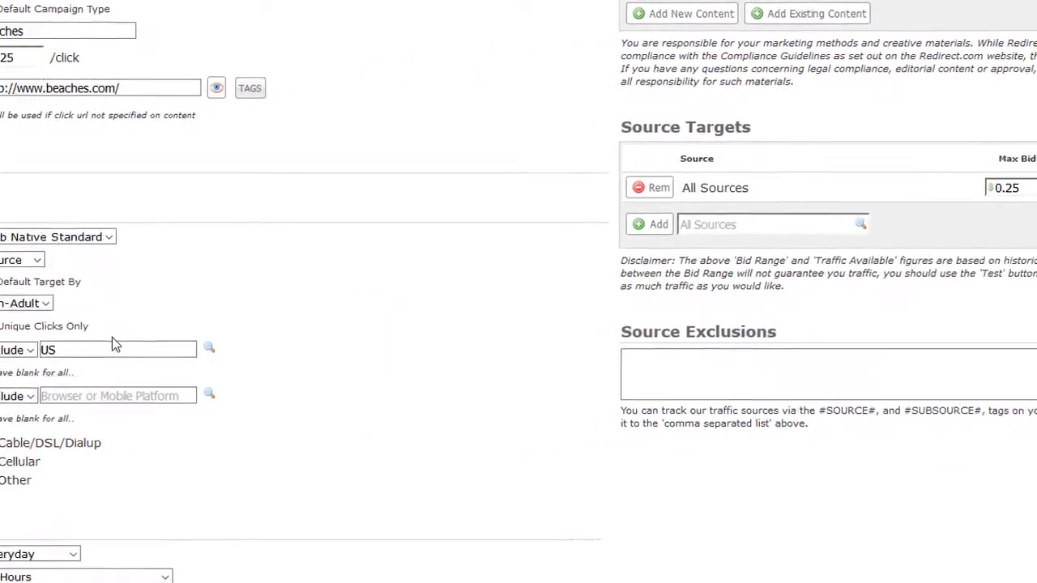
Keep the geo setting on Include and enter suggested source 22097 in the source targets' entry field.
click(30, 349)
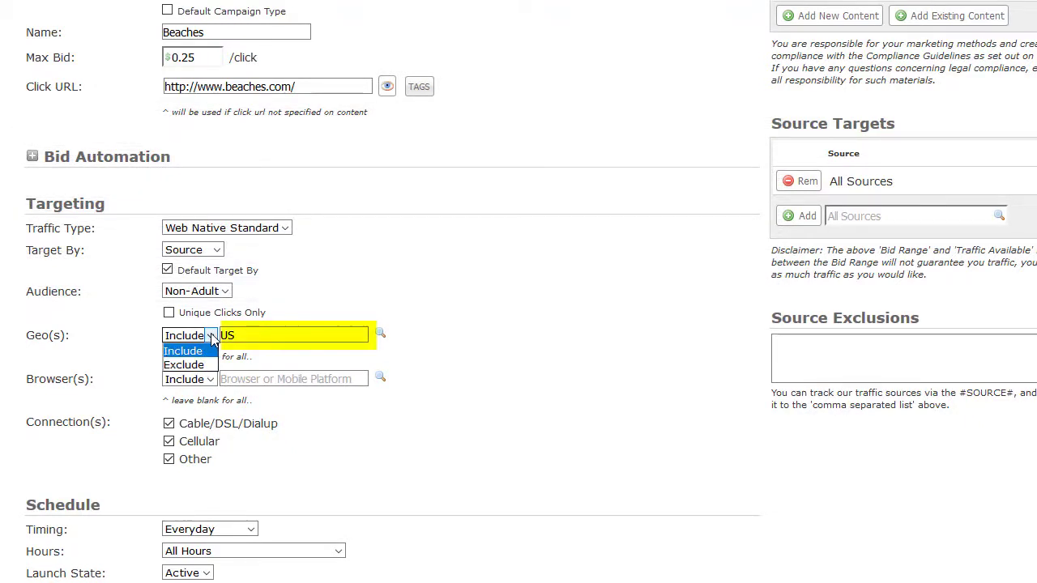
click(212, 339)
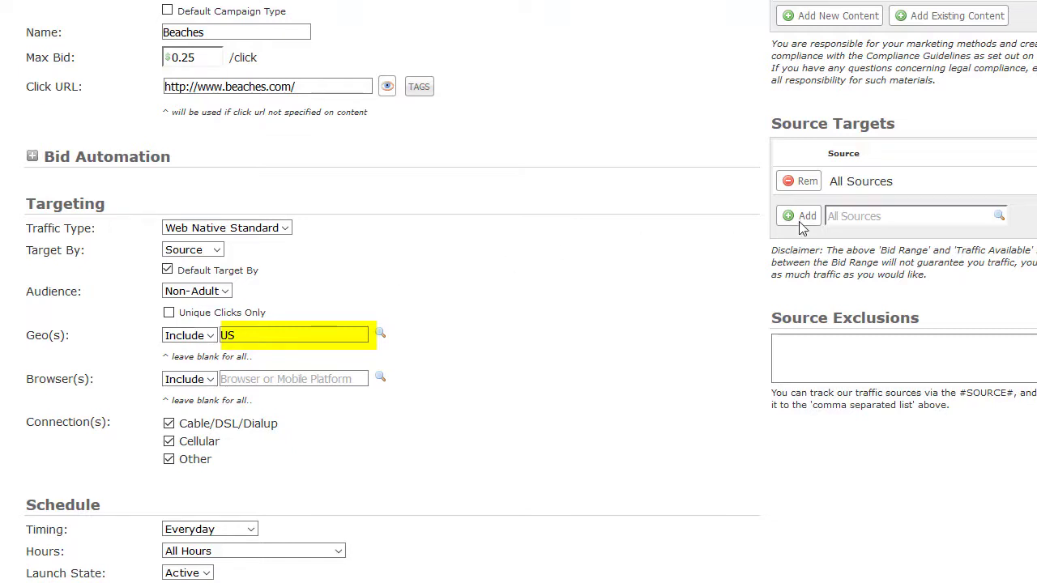
click(844, 216)
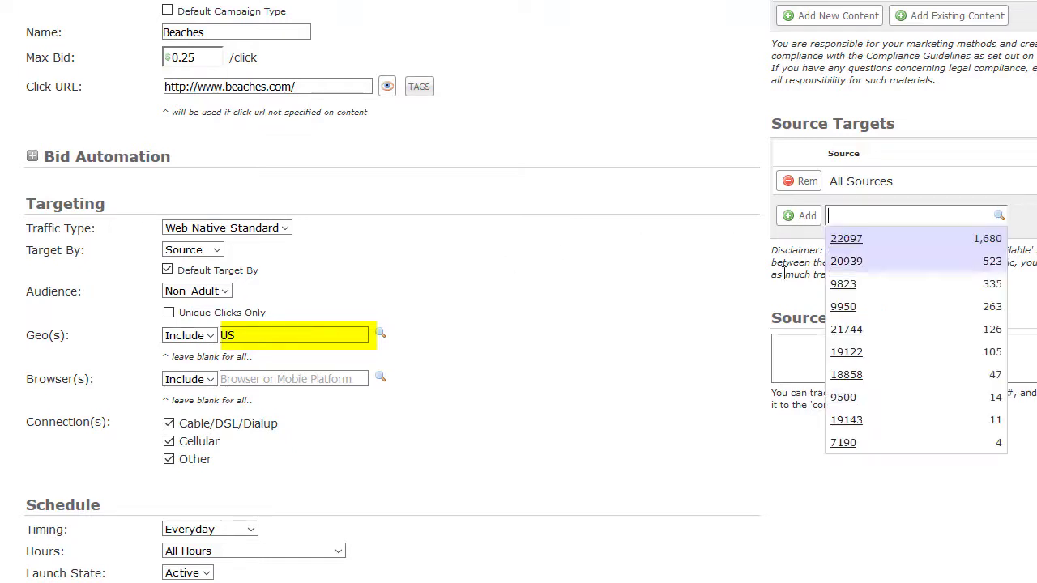
click(846, 239)
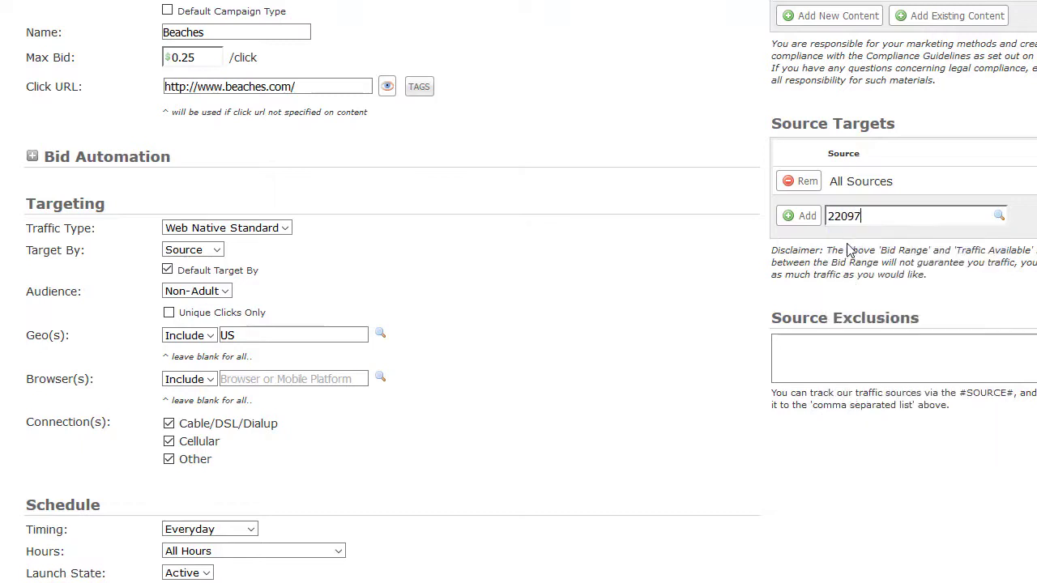
Clear the geo targeting so that all locations are included.
click(301, 332)
text(,)
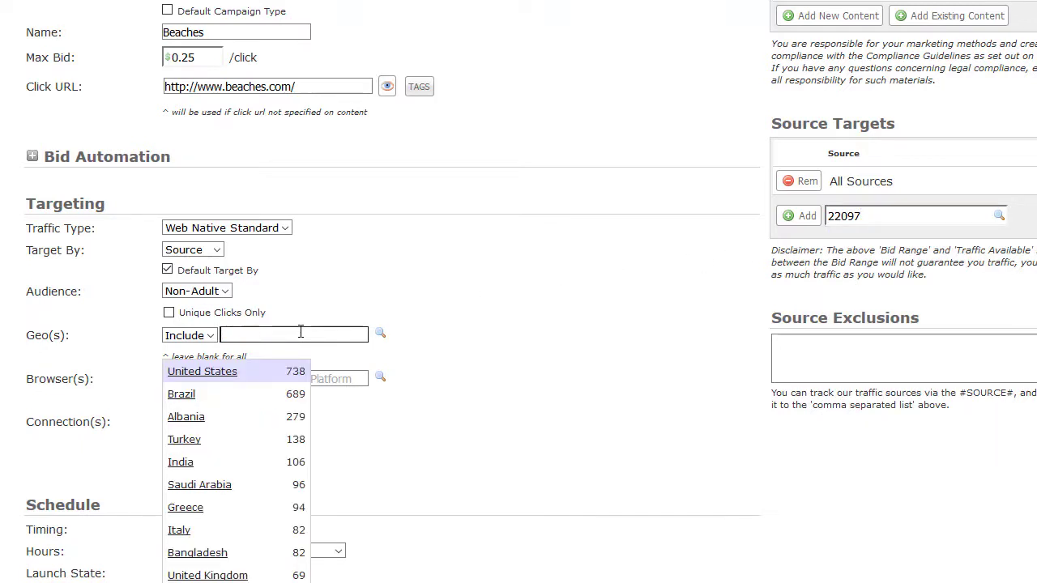
click(479, 354)
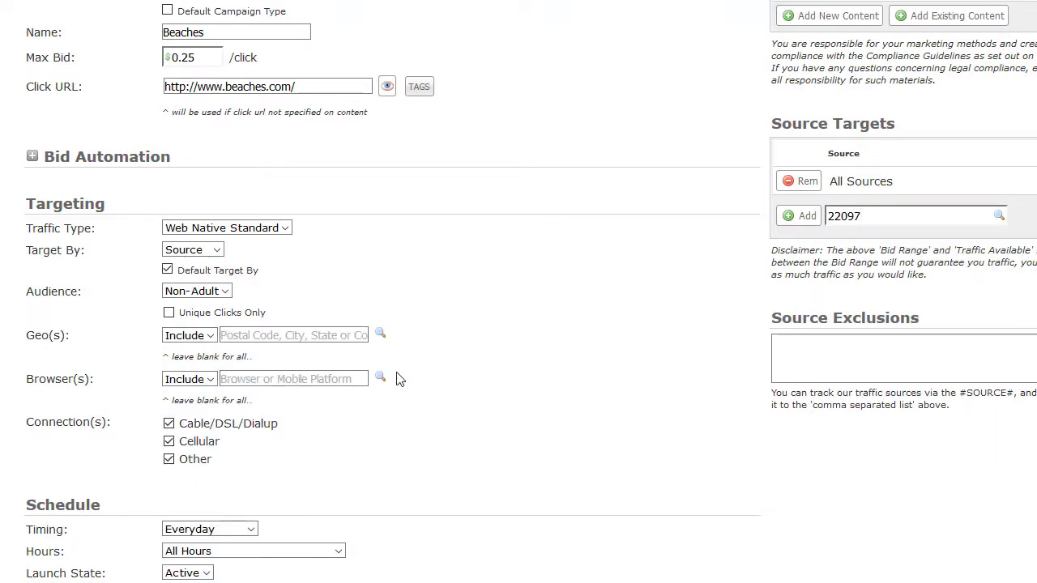
Enter android phone, iphone and chrome windows as the included browsers from the suggested values.
click(275, 381)
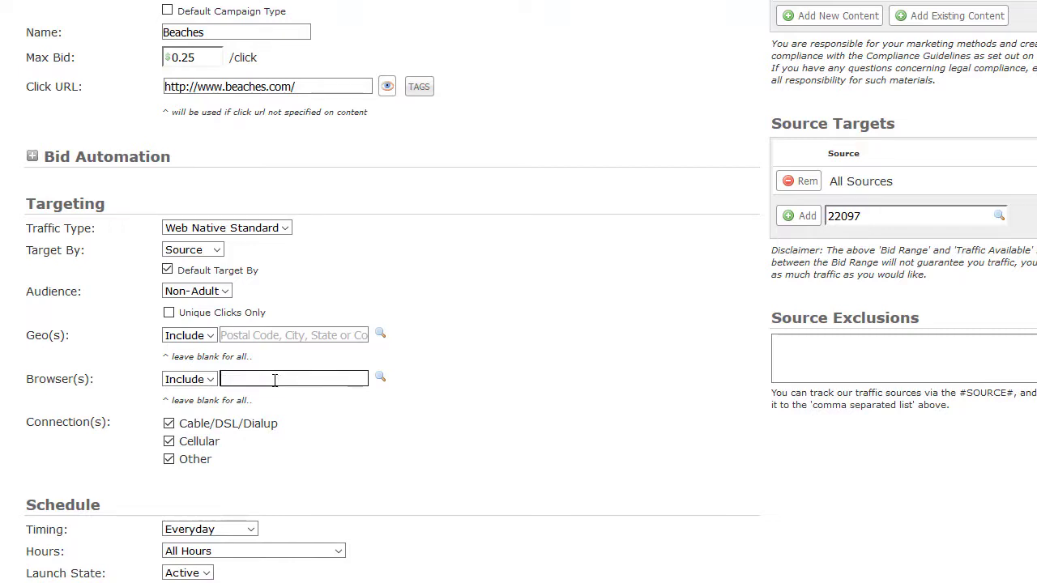
click(231, 416)
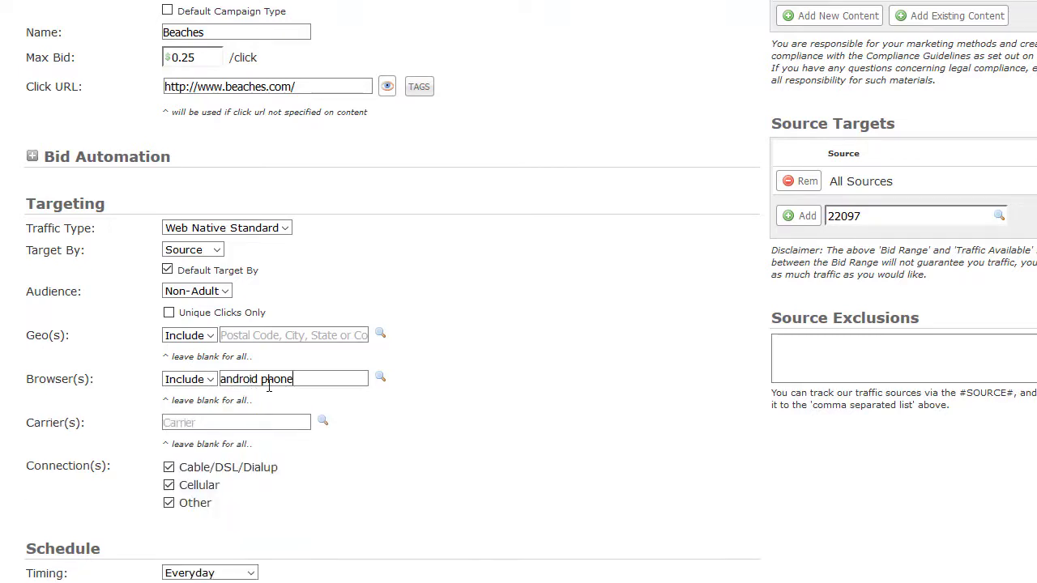
click(270, 381)
click(229, 439)
click(344, 379)
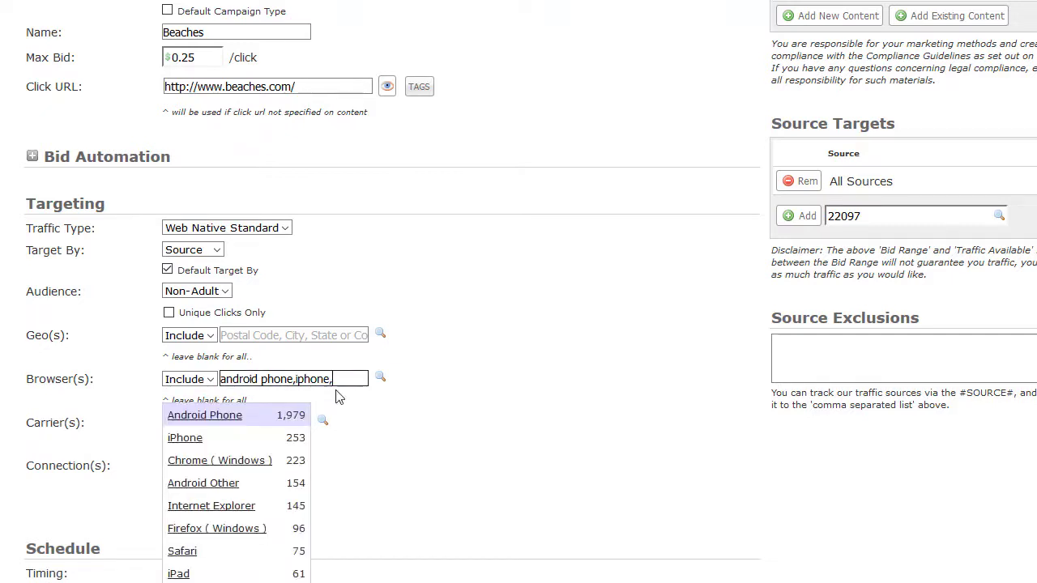
text(,)
click(243, 462)
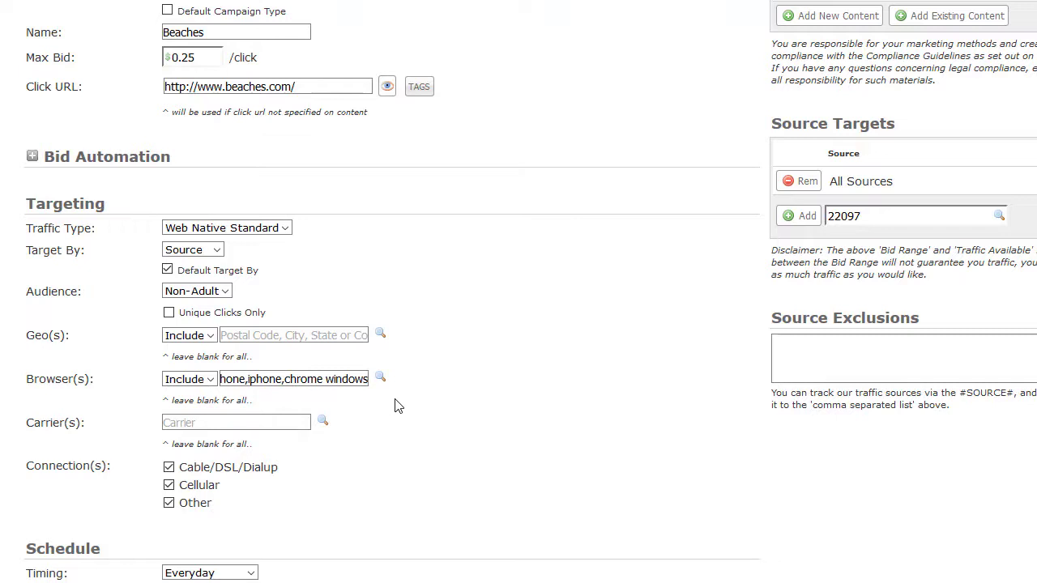
Add windows smartphone and safari to the included browsers from the browser lookup list.
click(380, 377)
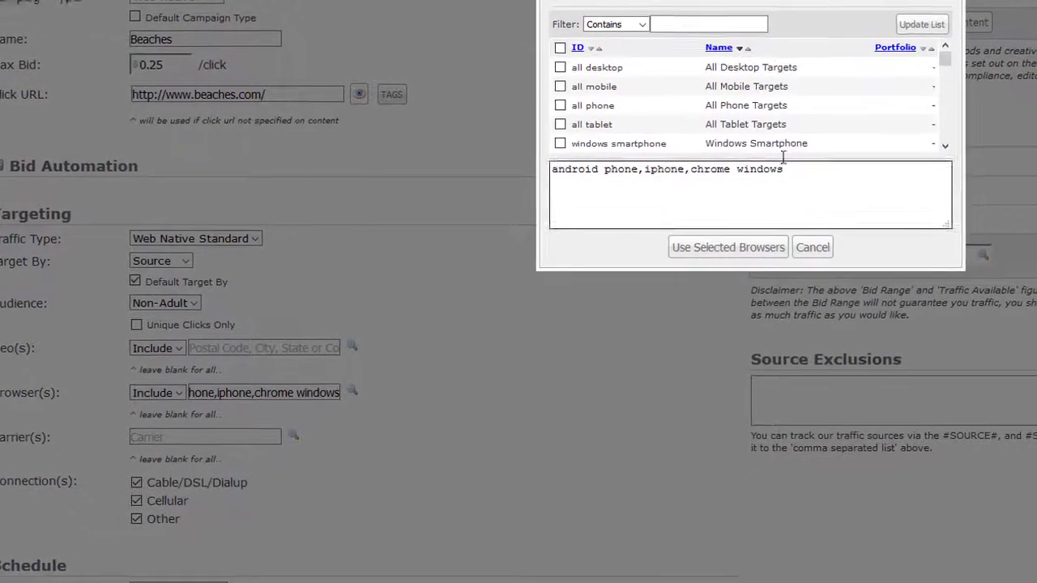
click(708, 22)
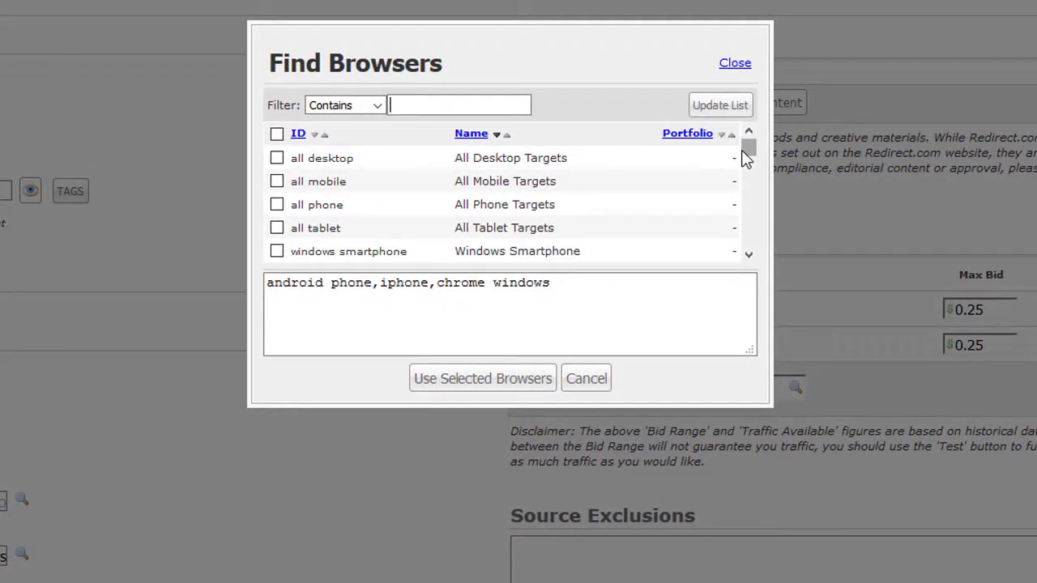
drag(747, 146, 747, 157)
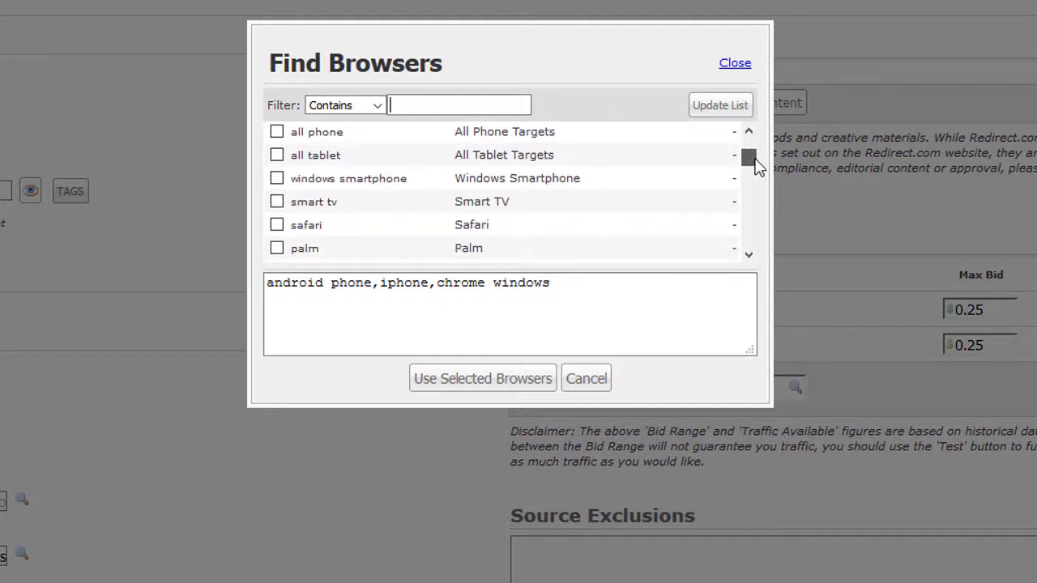
click(277, 179)
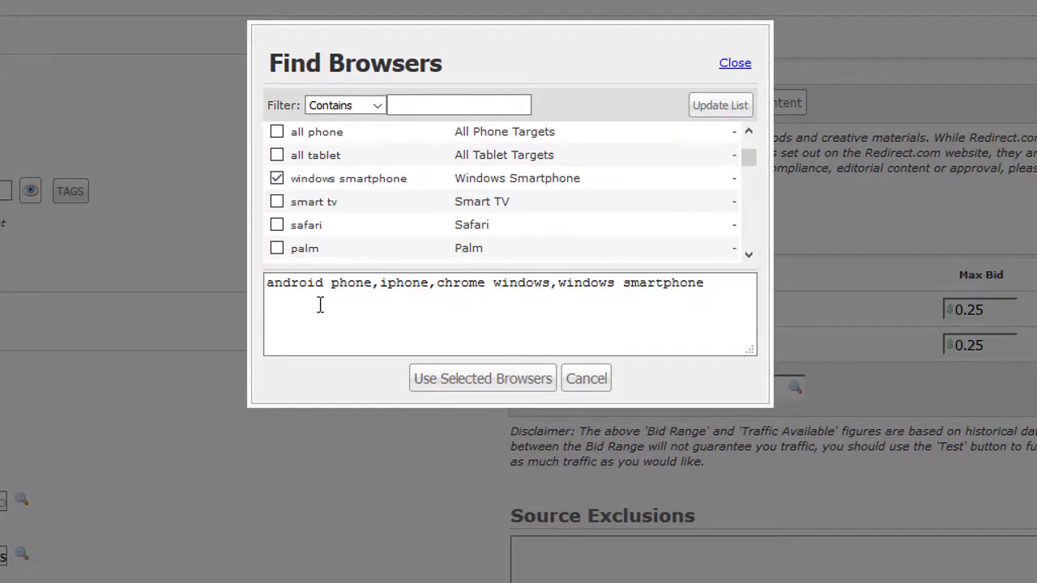
click(277, 225)
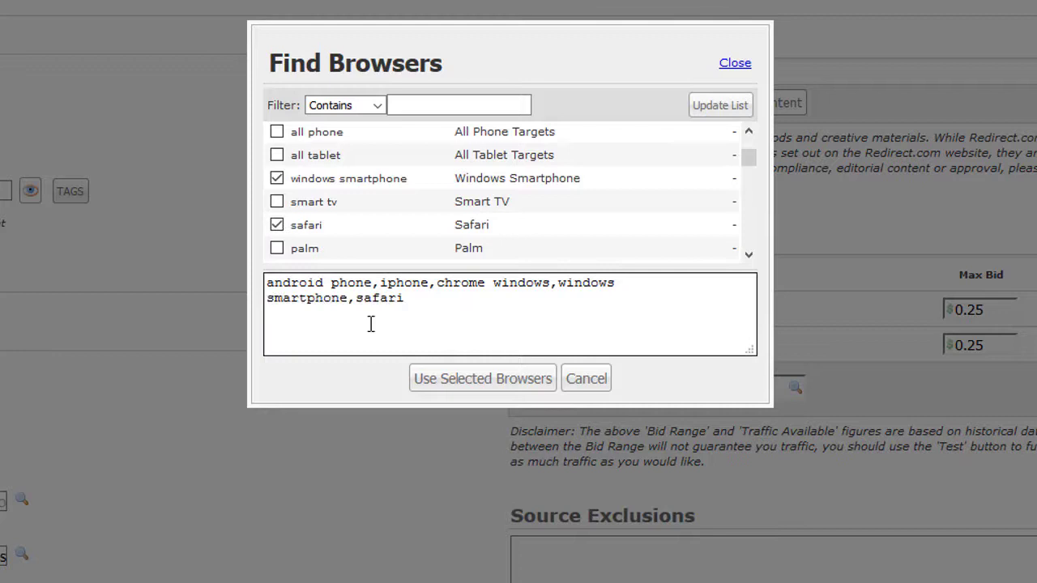
click(458, 380)
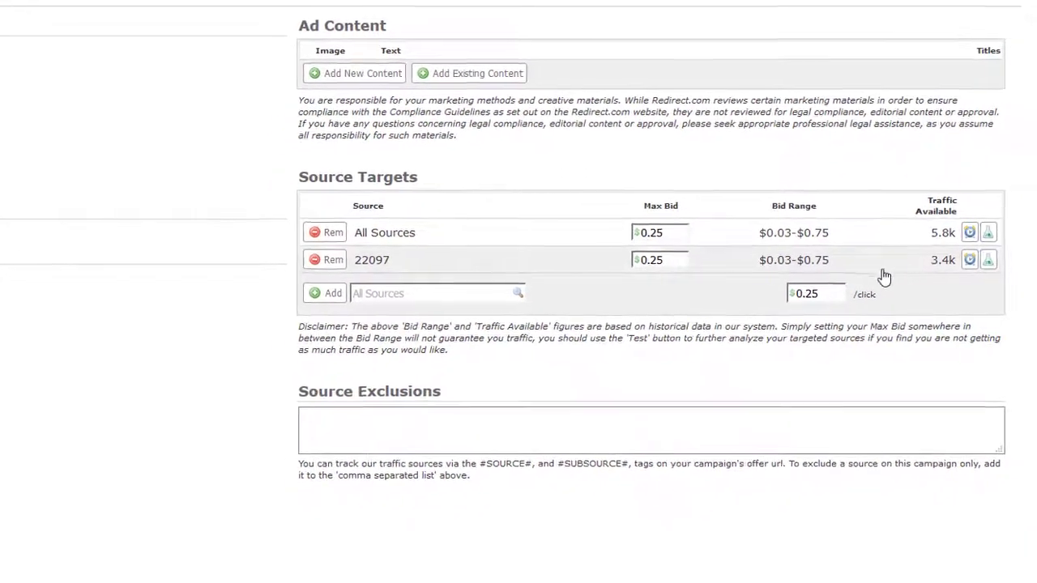
Add suggested source 9823 to the source targets.
click(449, 293)
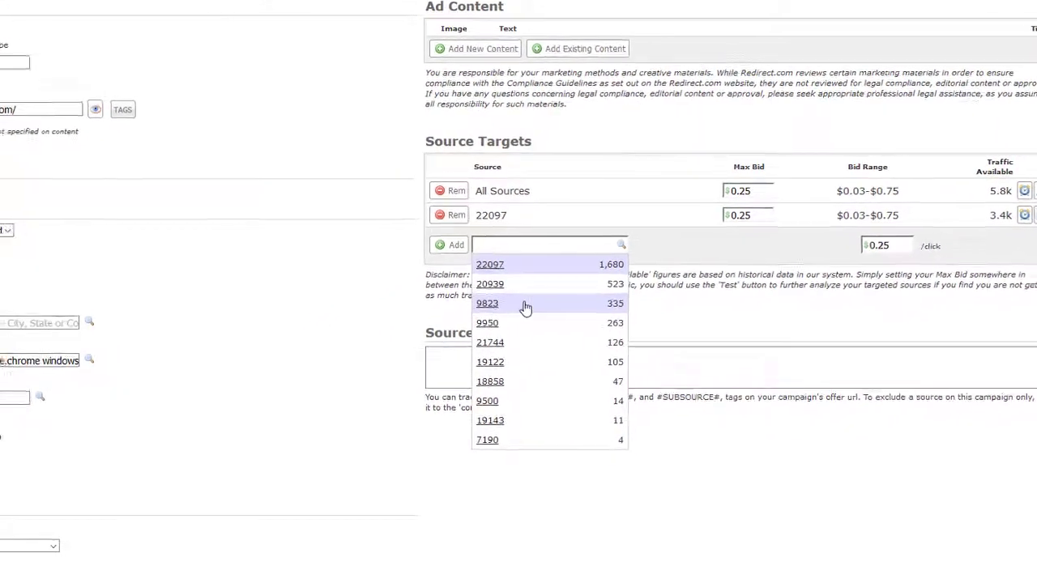
click(525, 306)
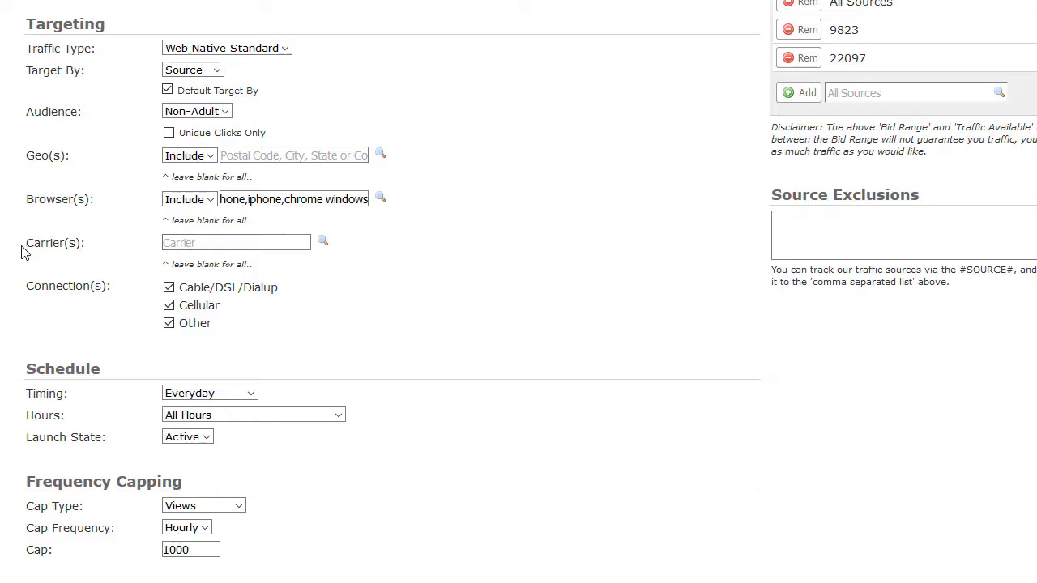
Target the mobile carriers U Mobile and US Cellular from the carrier lookup list.
click(199, 242)
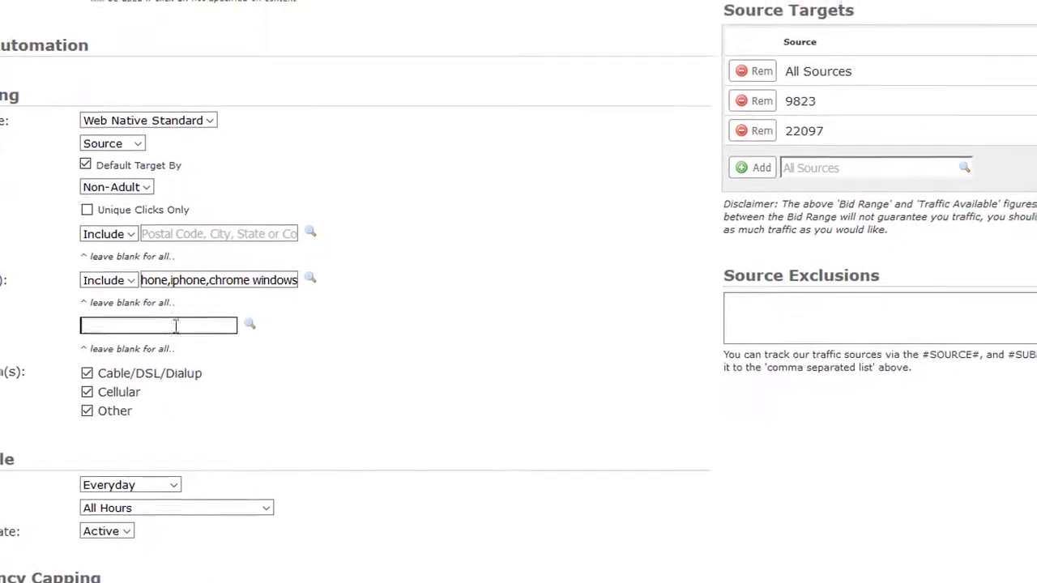
click(176, 409)
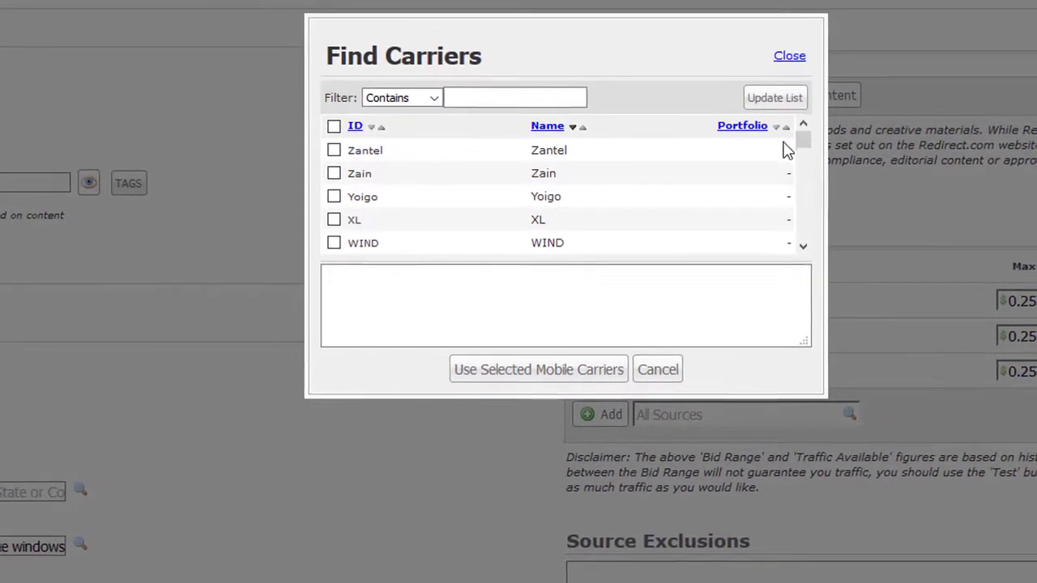
drag(799, 162, 800, 167)
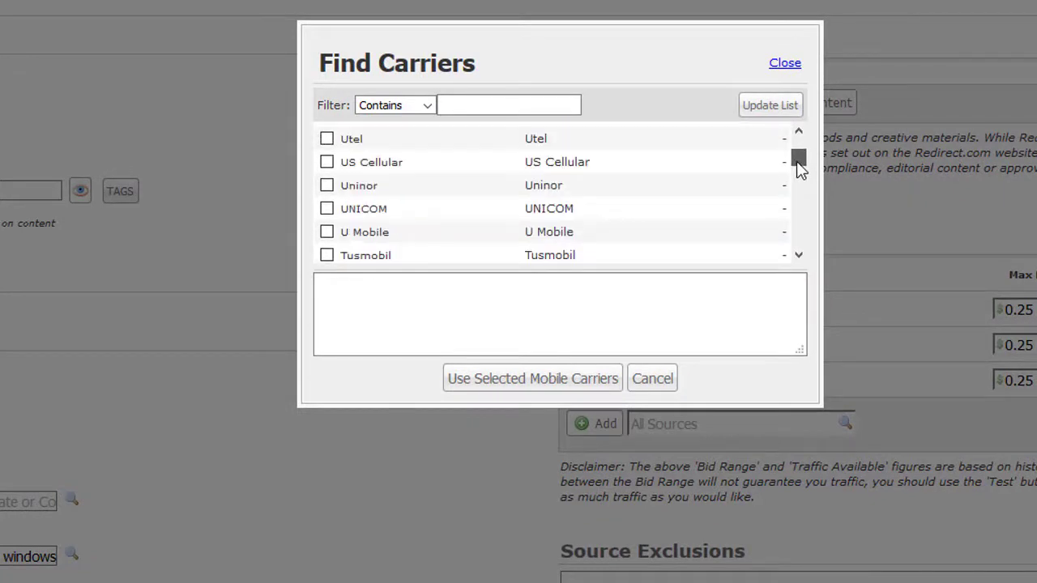
click(327, 231)
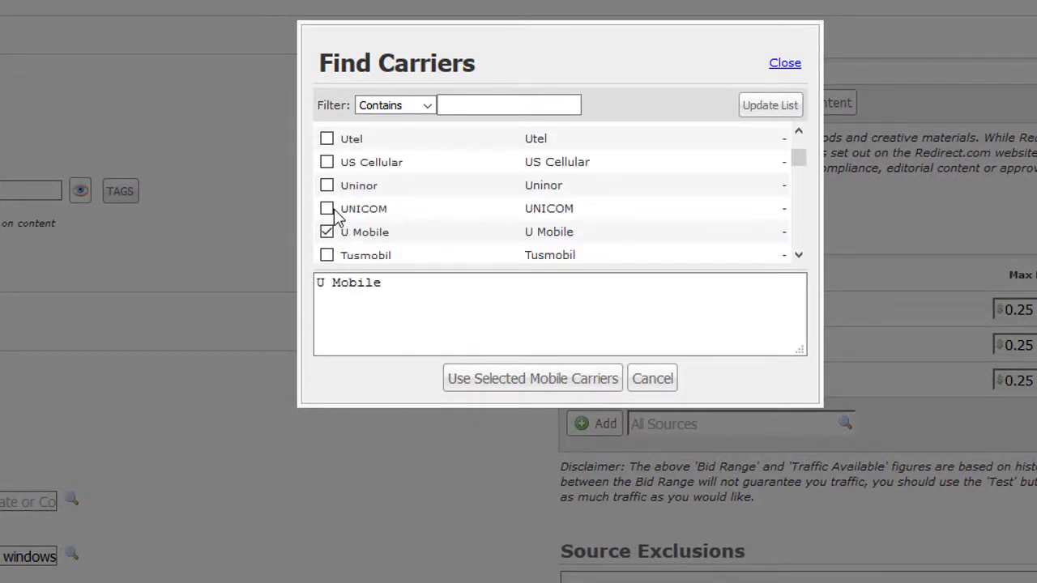
click(327, 162)
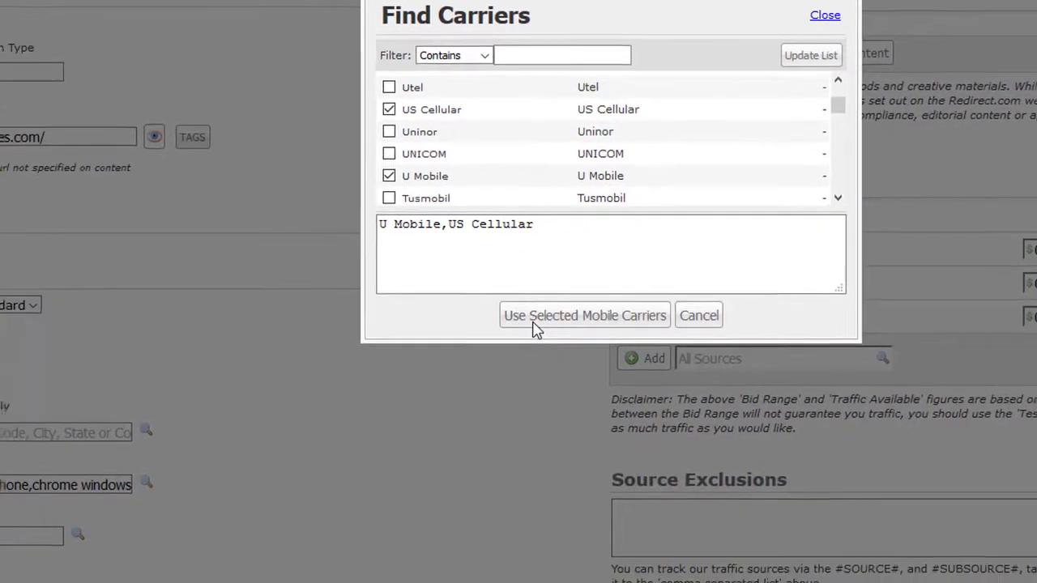
click(534, 320)
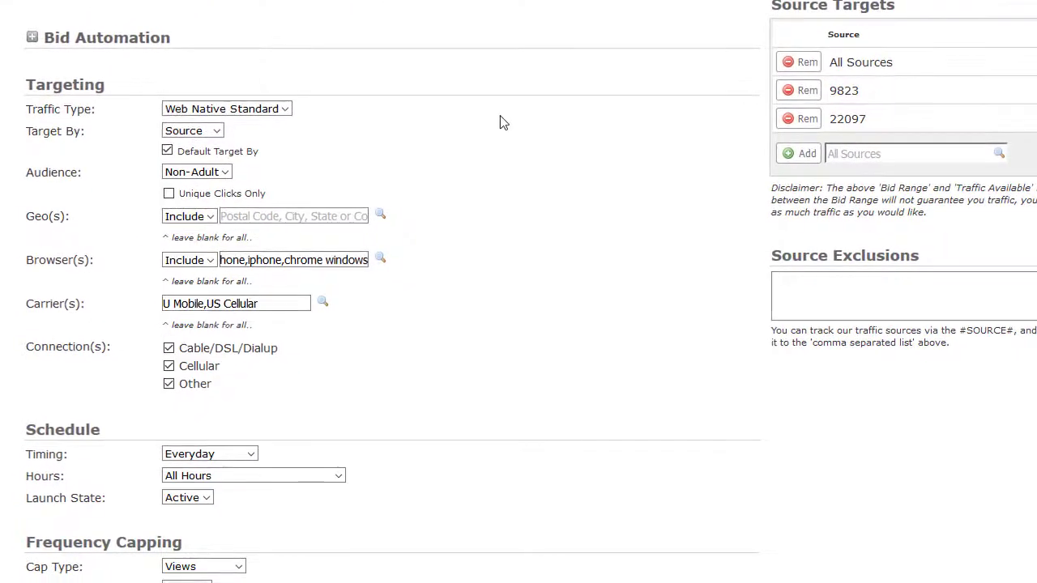
Clear the browser targeting so that all browsers are included and no carrier targeting applies.
drag(237, 260, 197, 260)
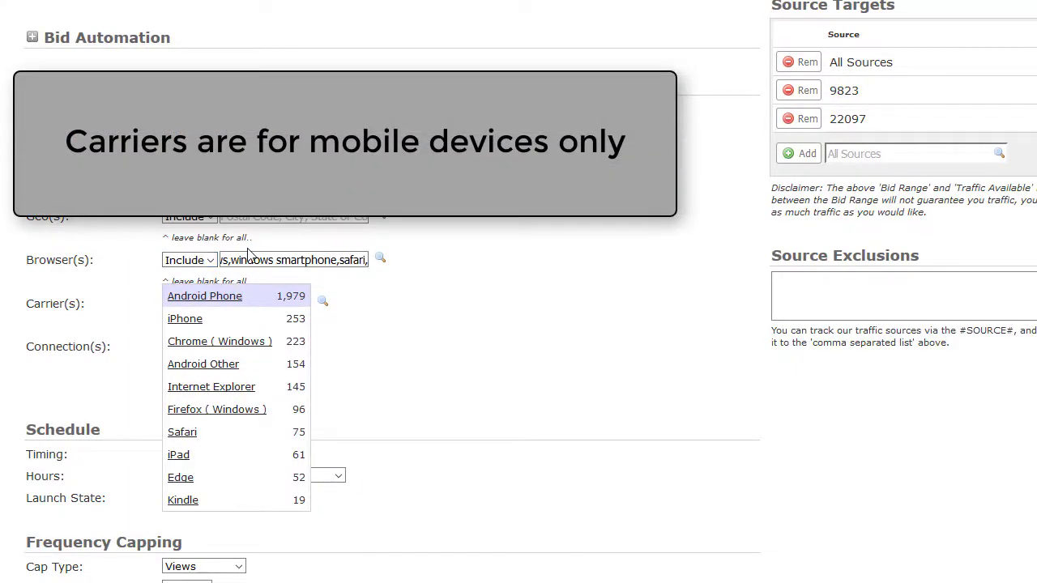
key(BackSpace)
key(BackSpace)
key(BackSpace)
key(BackSpace)
key(BackSpace)
key(BackSpace)
key(BackSpace)
key(BackSpace)
key(BackSpace)
key(BackSpace)
key(BackSpace)
key(BackSpace)
key(BackSpace)
key(BackSpace)
key(BackSpace)
key(BackSpace)
key(BackSpace)
key(BackSpace)
key(BackSpace)
key(BackSpace)
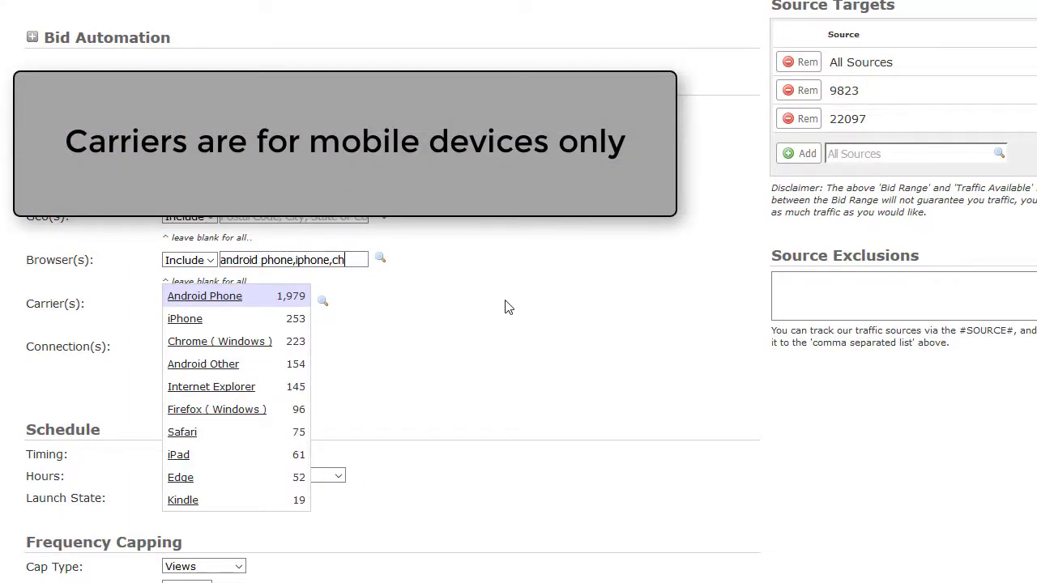
key(BackSpace)
key(BackSpace)
key(BackSpace)
key(BackSpace)
key(BackSpace)
key(BackSpace)
key(BackSpace)
key(BackSpace)
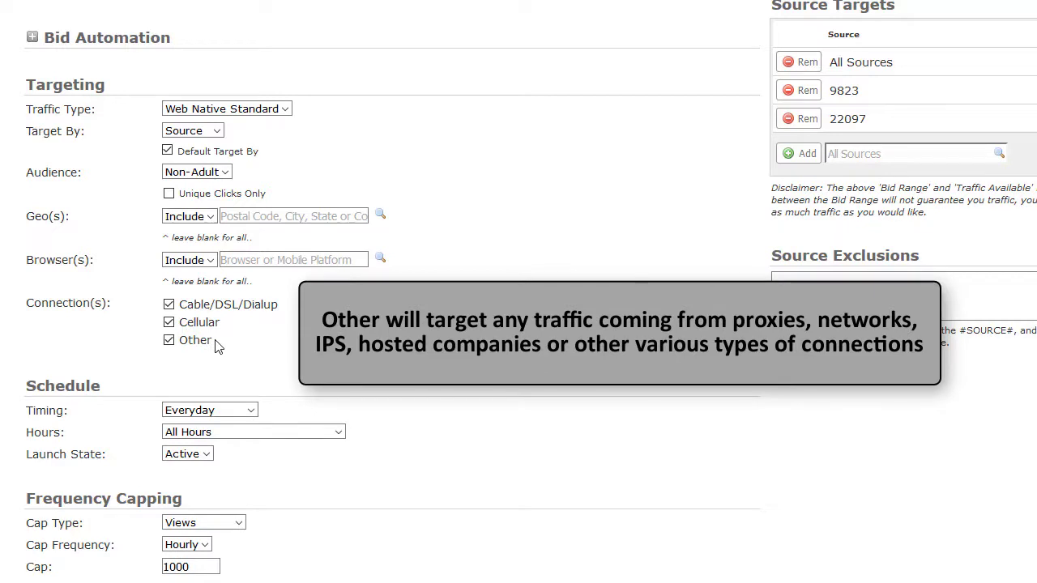
scroll(217, 347, down, 1)
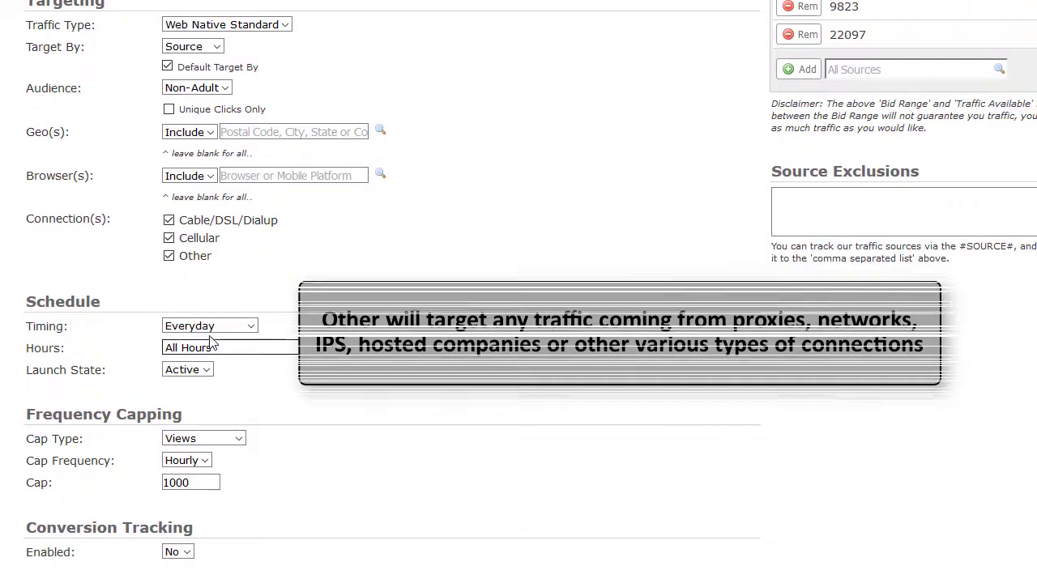
scroll(203, 335, up, 1)
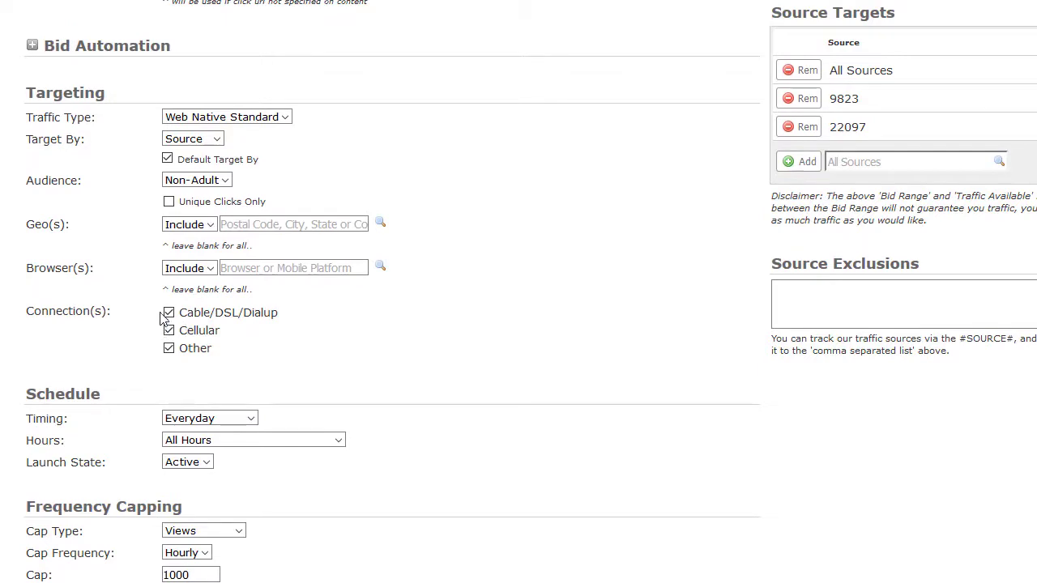
click(169, 313)
click(169, 331)
scroll(513, 294, up, 3)
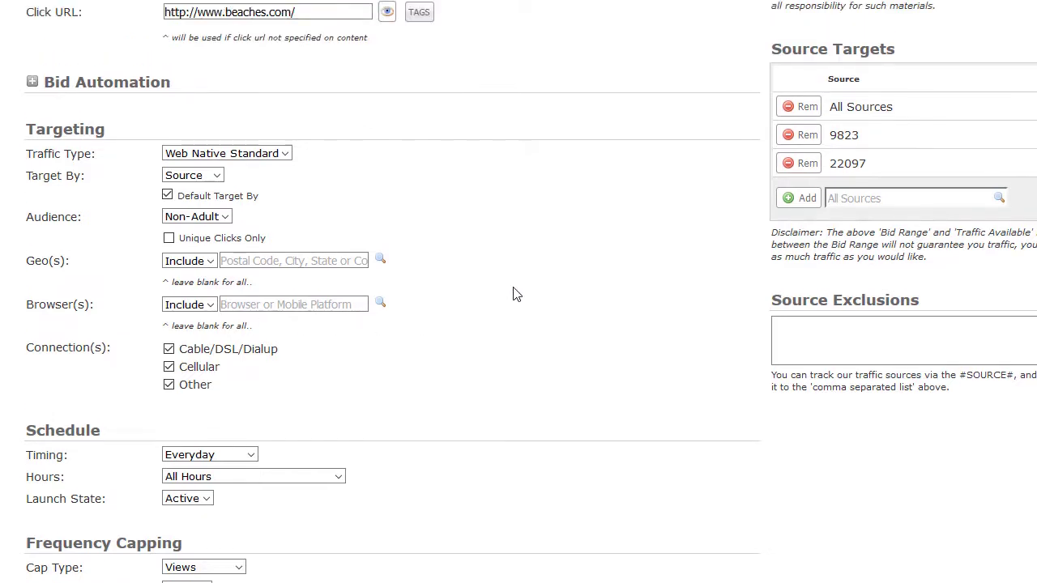
Keep the schedule timing on Everyday and view the available hours options, leaving All Hours selected.
scroll(594, 227, down, 5)
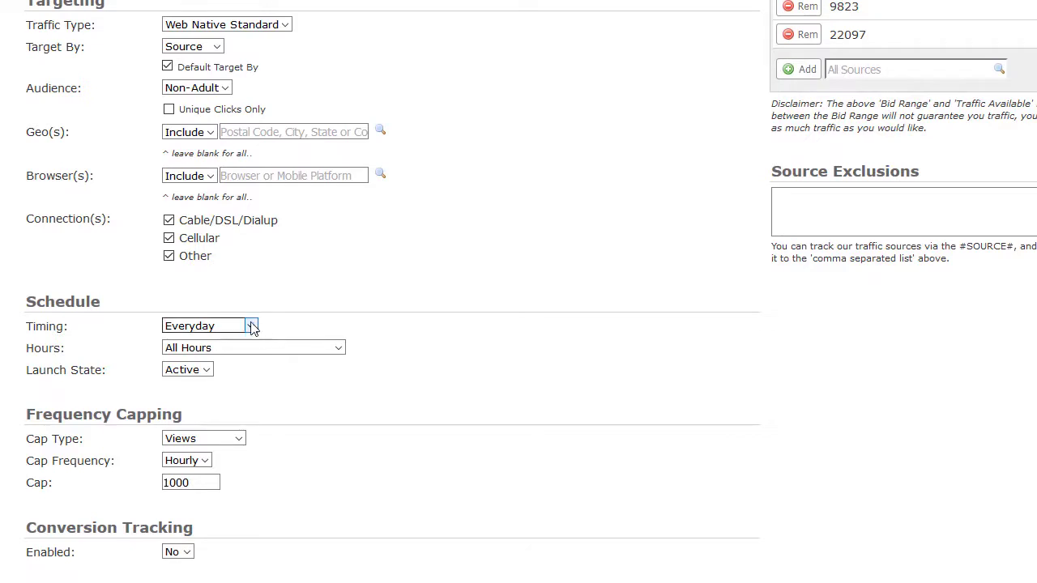
click(251, 325)
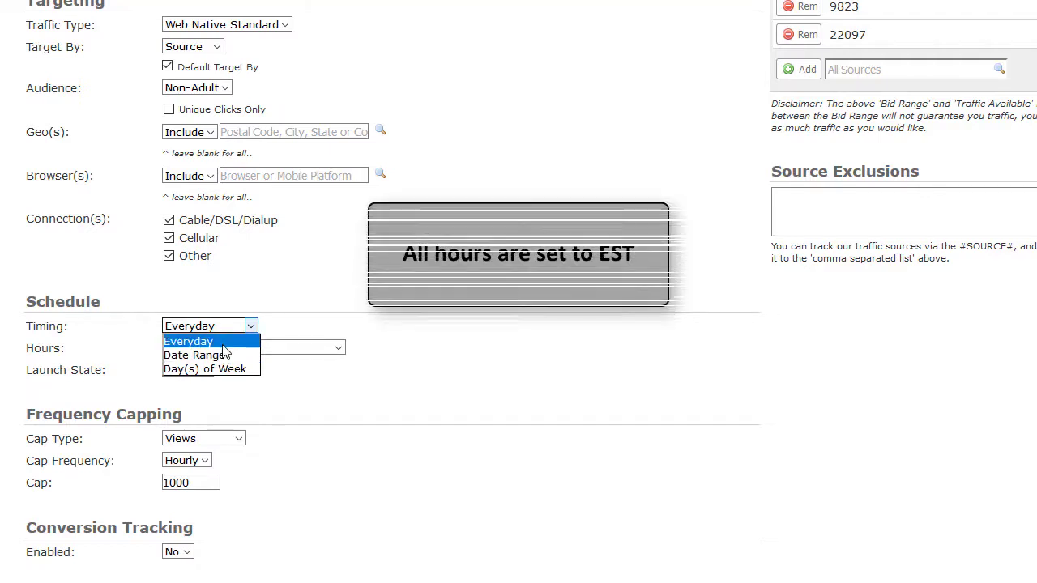
click(222, 345)
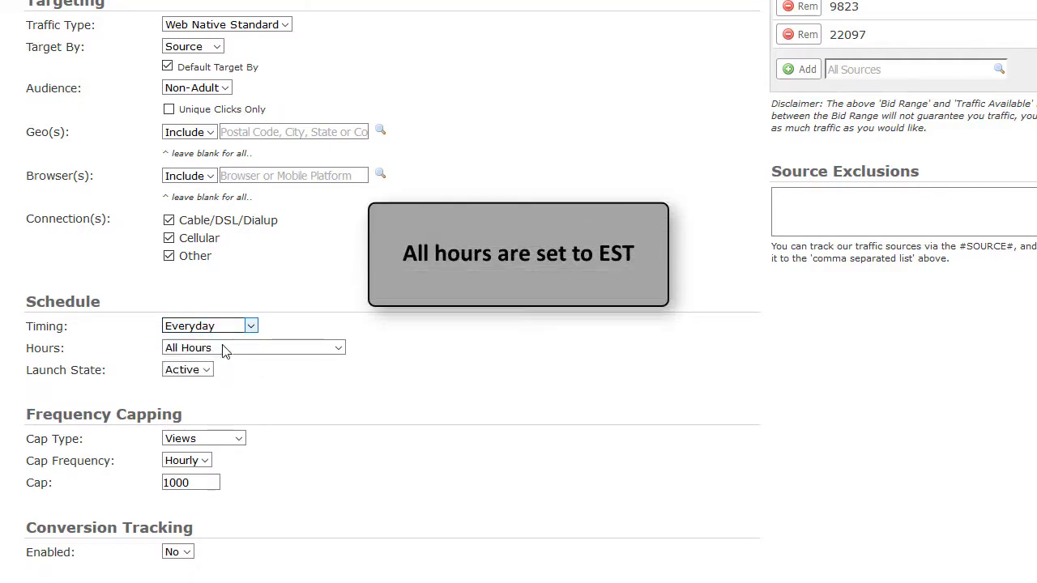
click(338, 349)
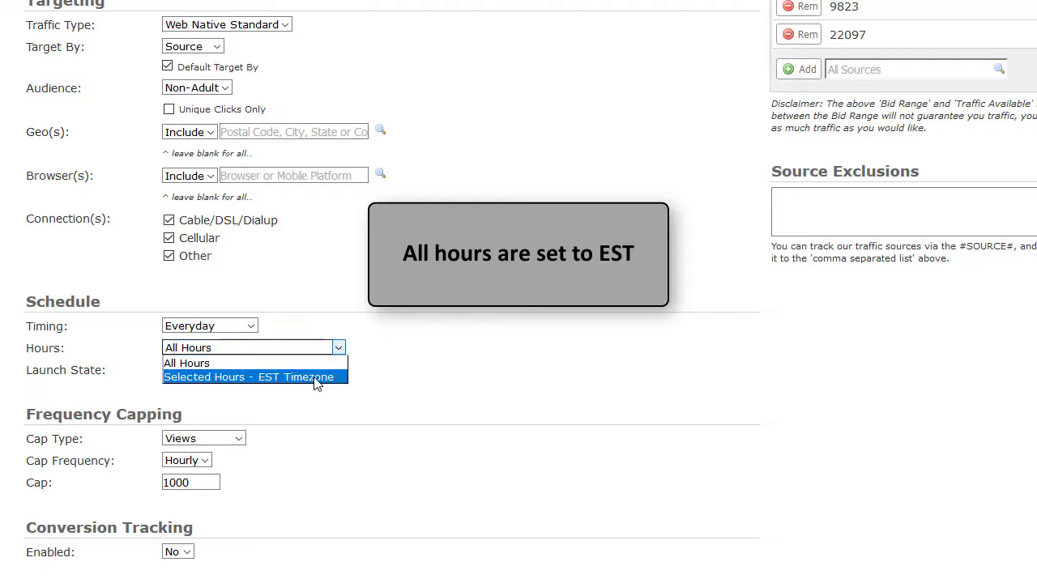
click(341, 349)
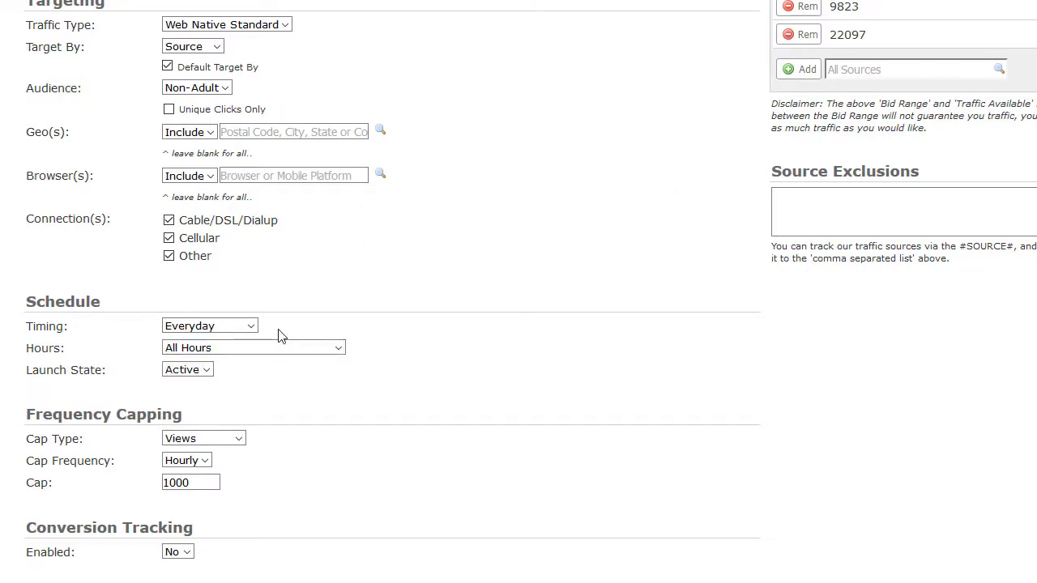
Set the schedule timing to Date Range with blank start and end dates, keeping the hours on All Hours.
click(253, 327)
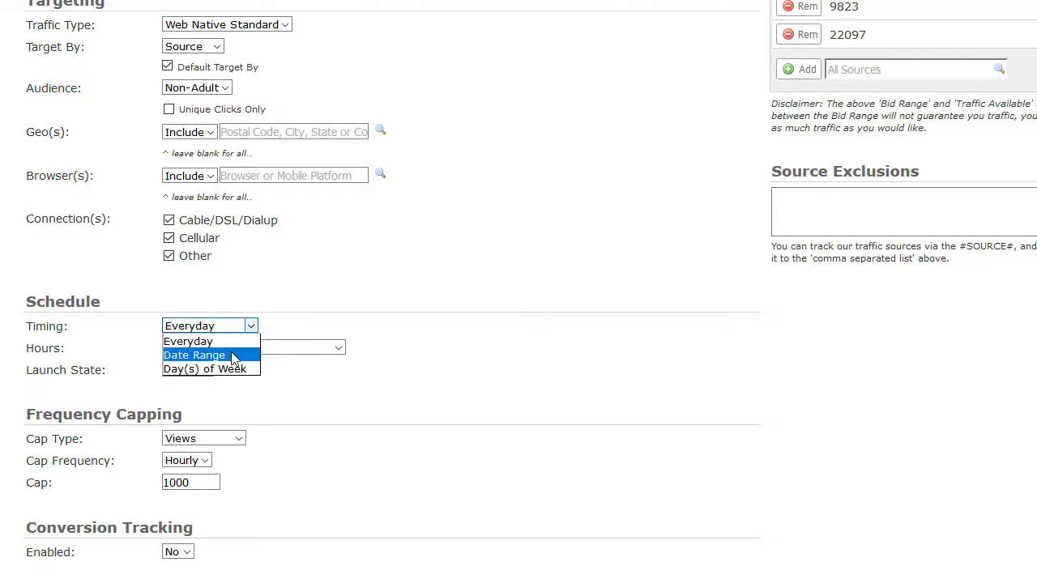
click(236, 355)
click(196, 350)
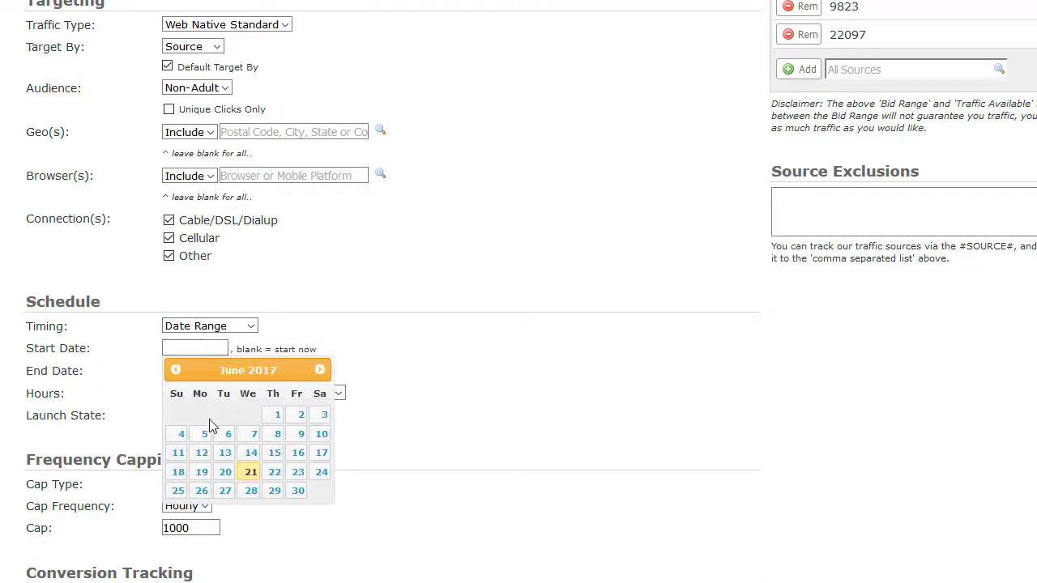
click(96, 405)
click(195, 371)
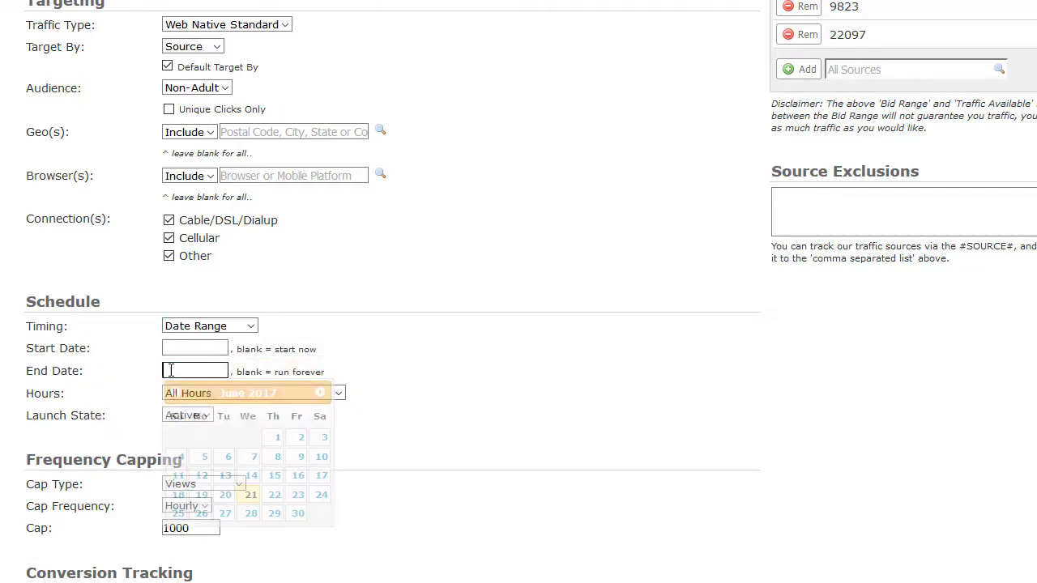
click(421, 393)
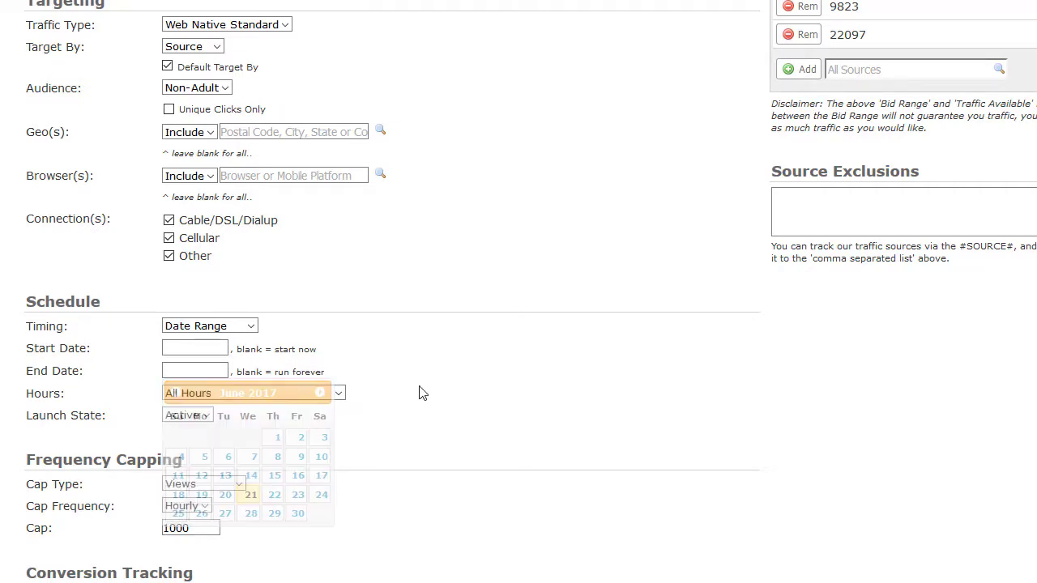
click(339, 392)
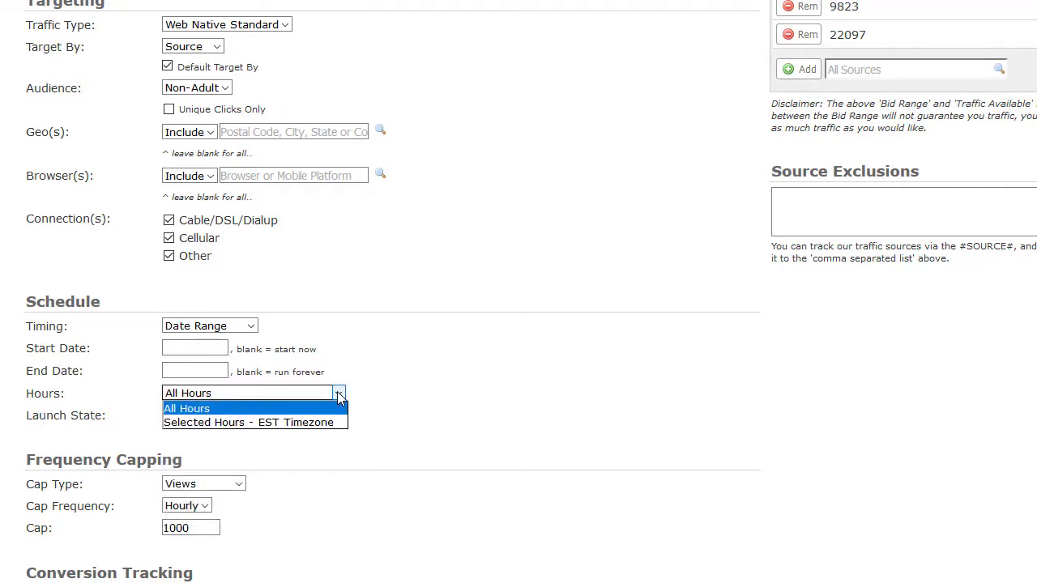
click(324, 408)
Switch the schedule timing to Day(s) of Week, toggle Sunday on and off, and view the hours options, leaving All Hours selected.
click(250, 326)
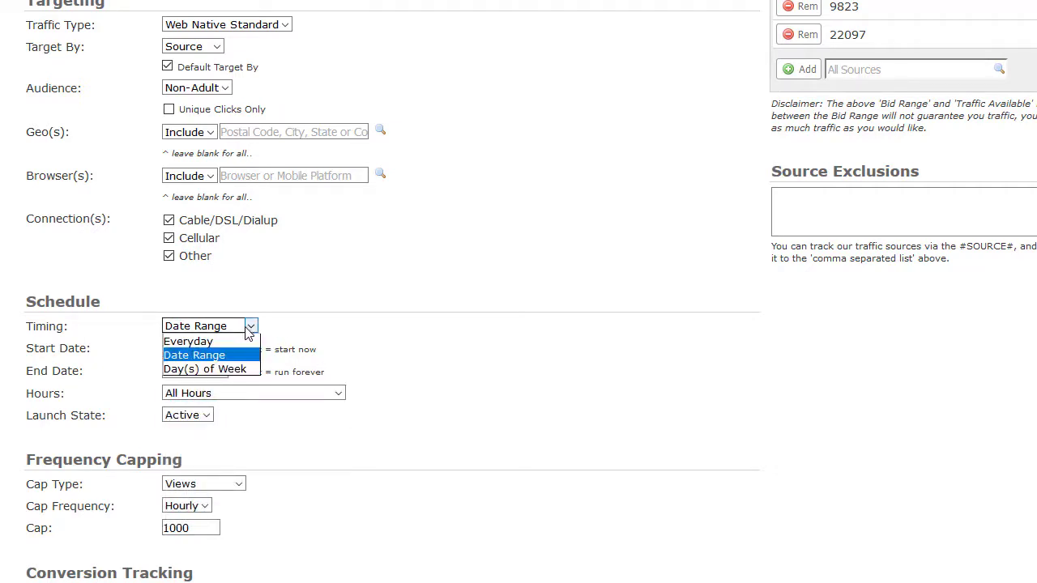
click(247, 369)
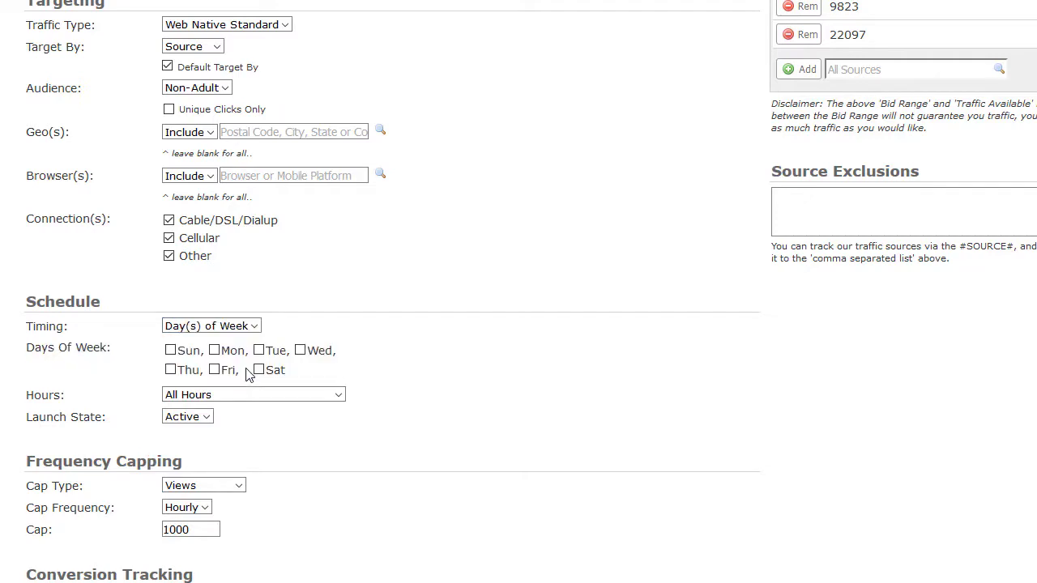
click(170, 352)
click(170, 351)
click(338, 395)
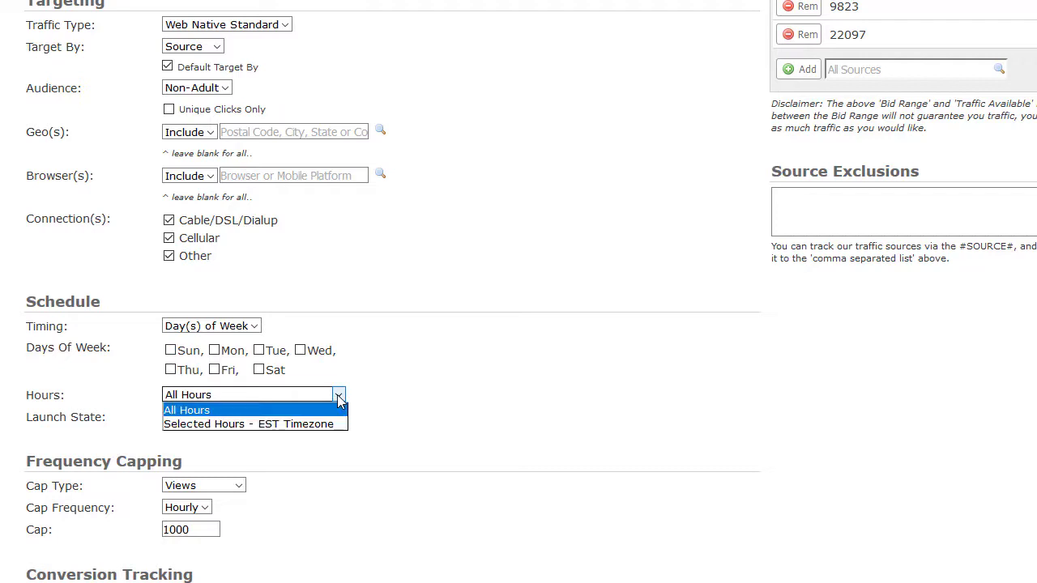
click(338, 397)
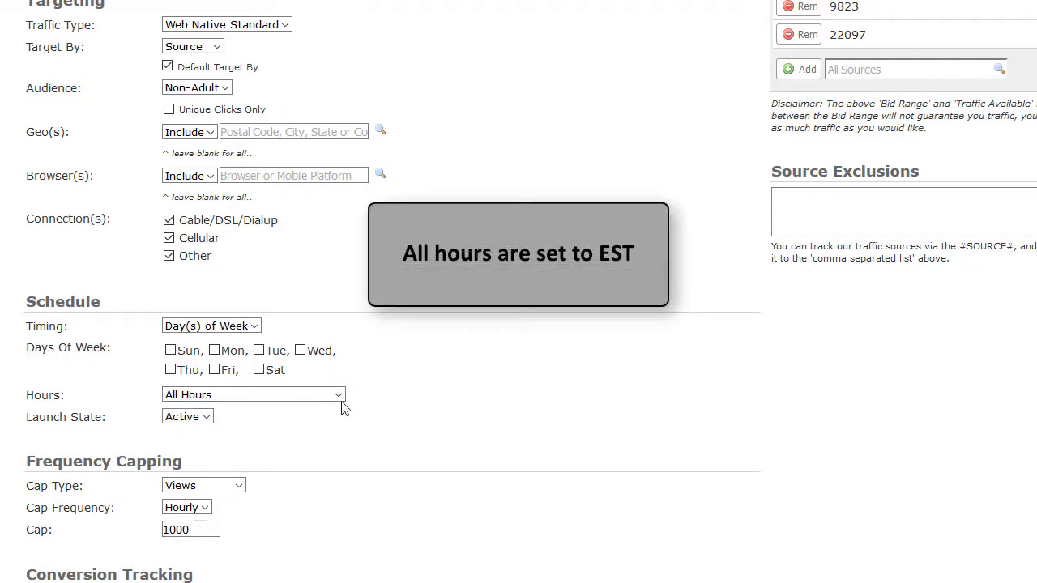
click(338, 396)
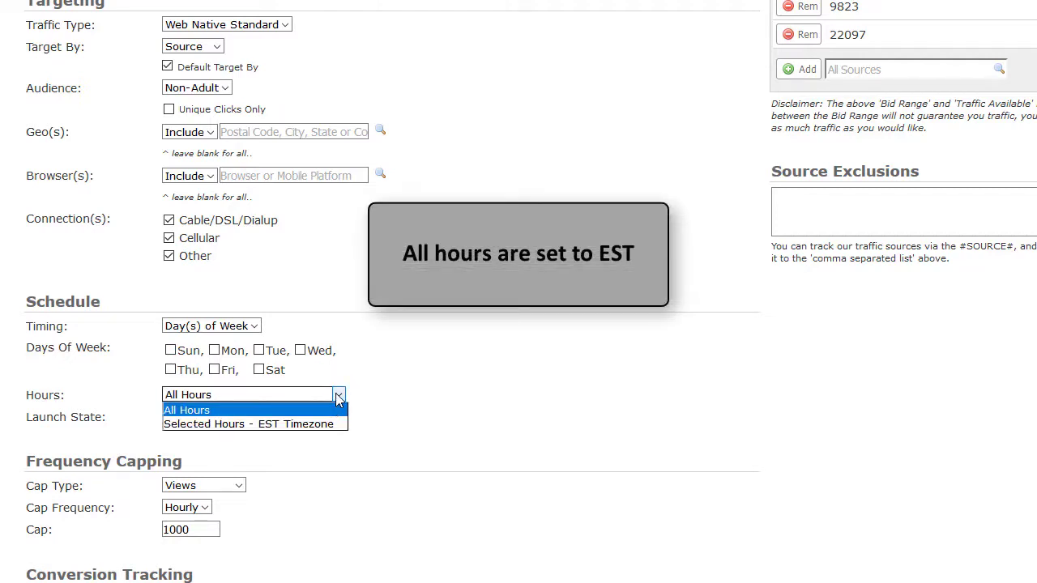
click(339, 397)
Set the schedule timing to Everyday and keep the launch state on Active.
click(253, 327)
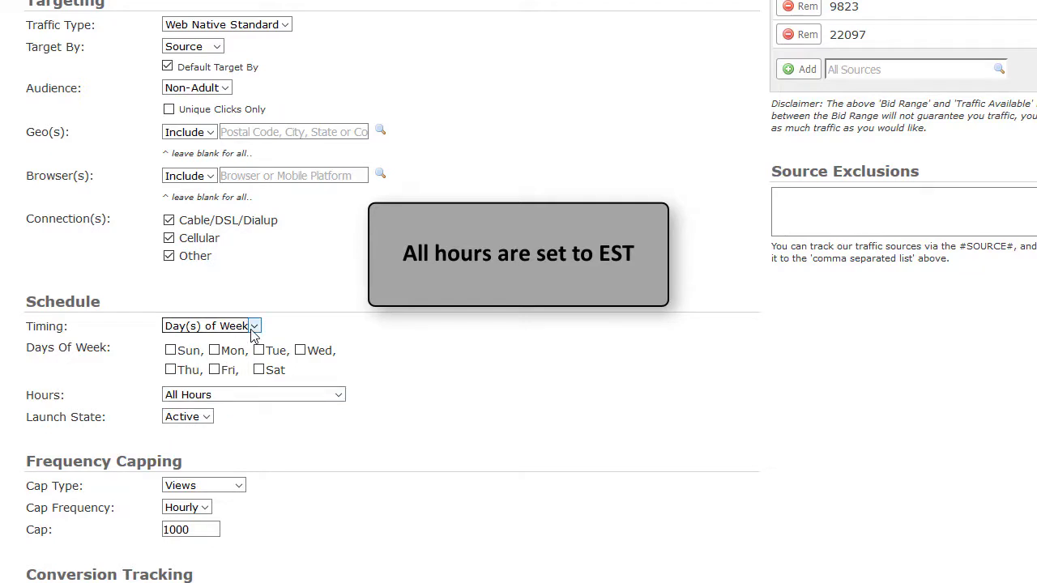
click(250, 342)
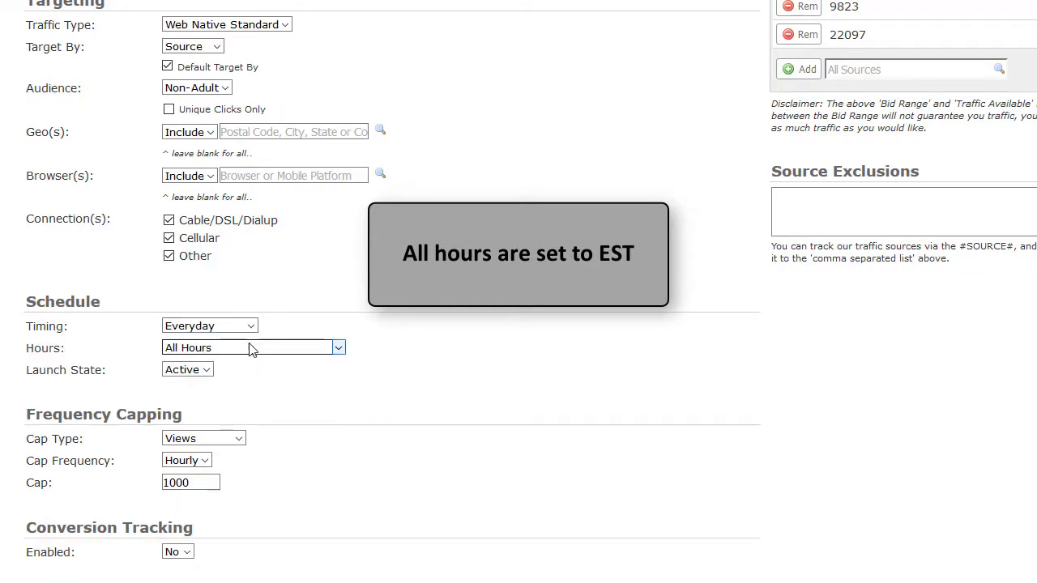
click(206, 370)
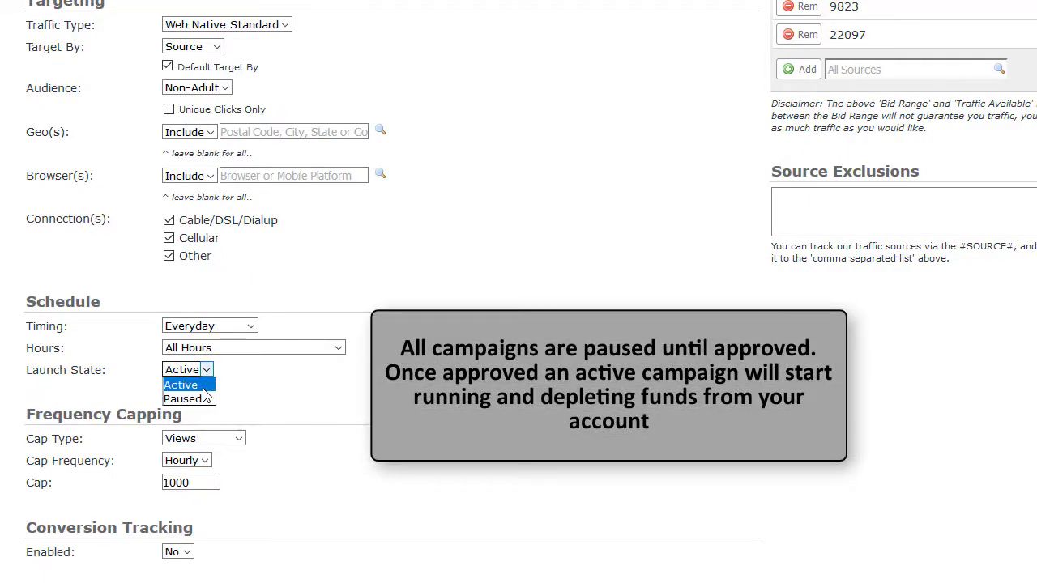
click(203, 390)
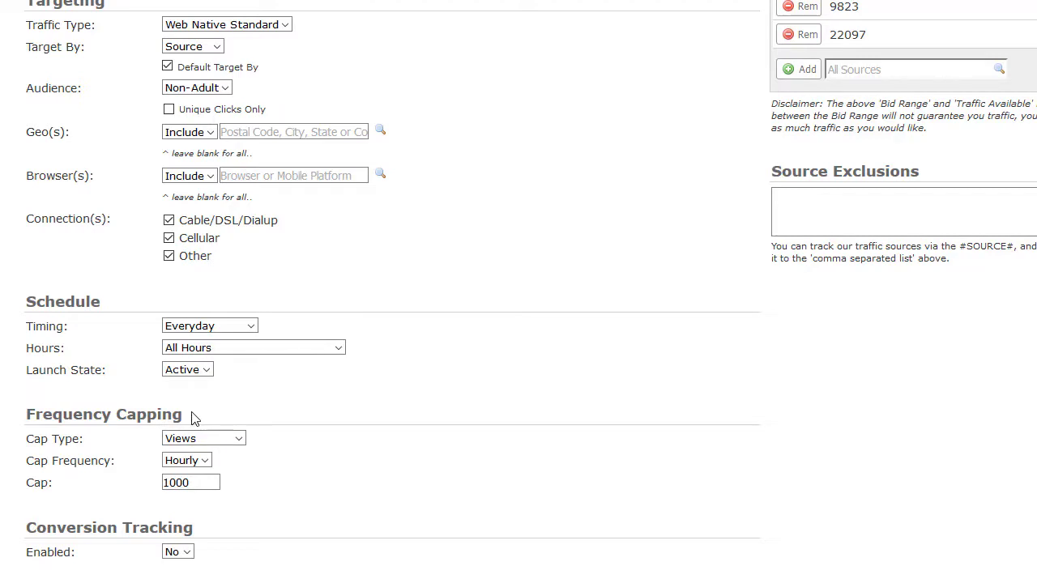
Review the frequency capping options for cap type and frequency, keeping Views, Hourly and a cap of 1000.
click(238, 437)
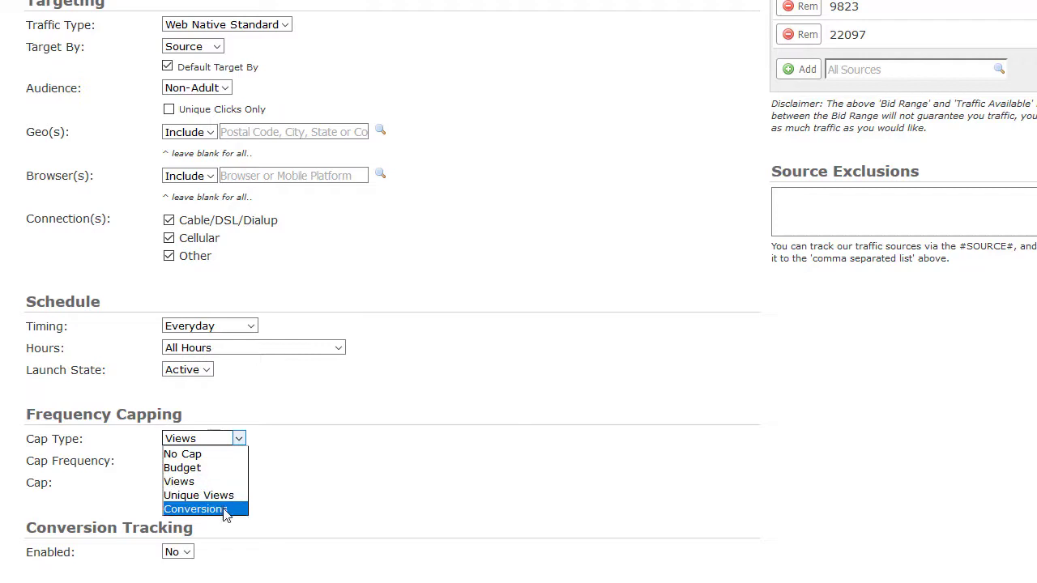
click(287, 491)
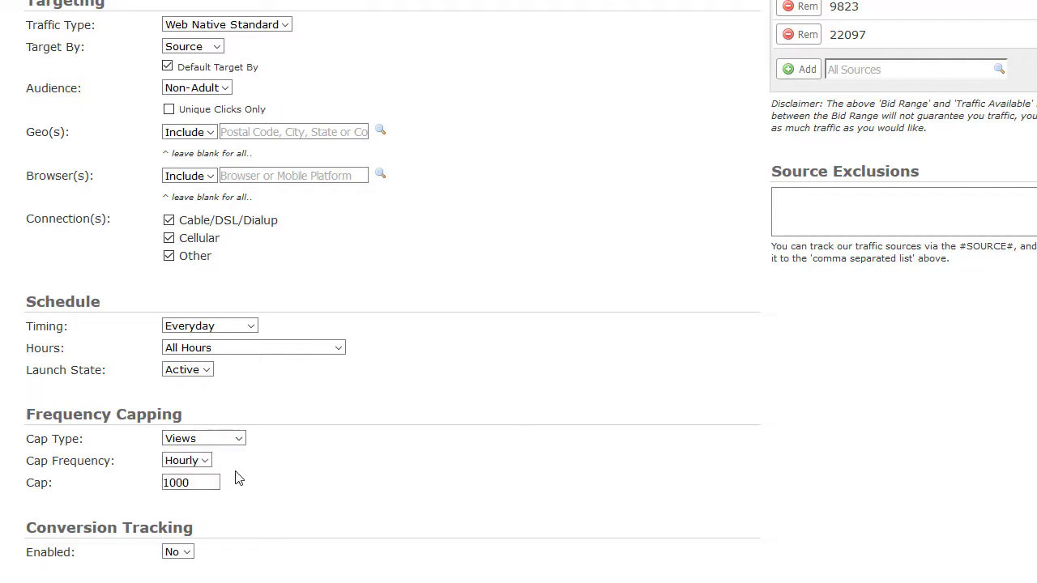
click(207, 461)
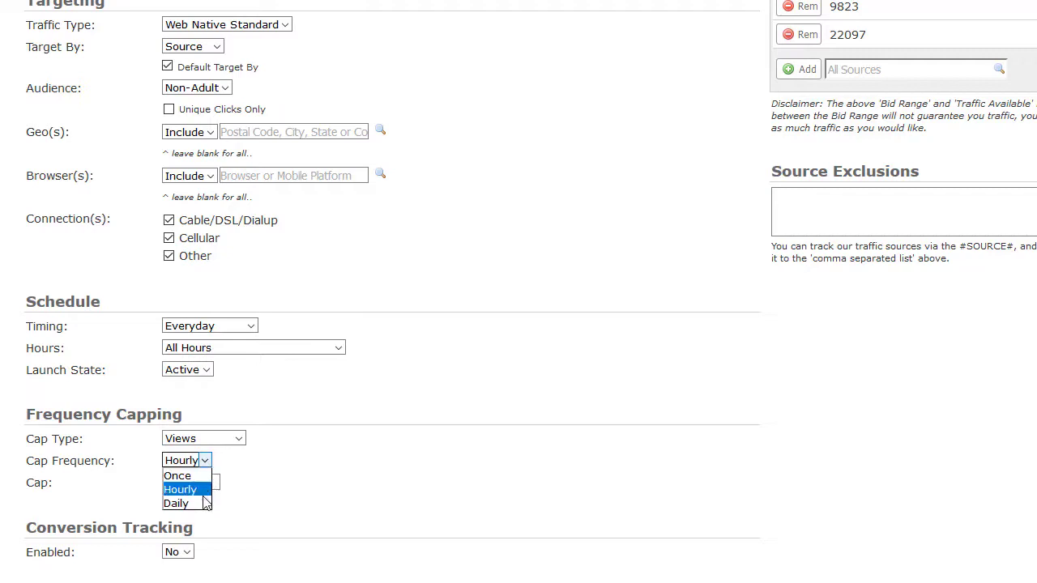
click(242, 509)
click(212, 483)
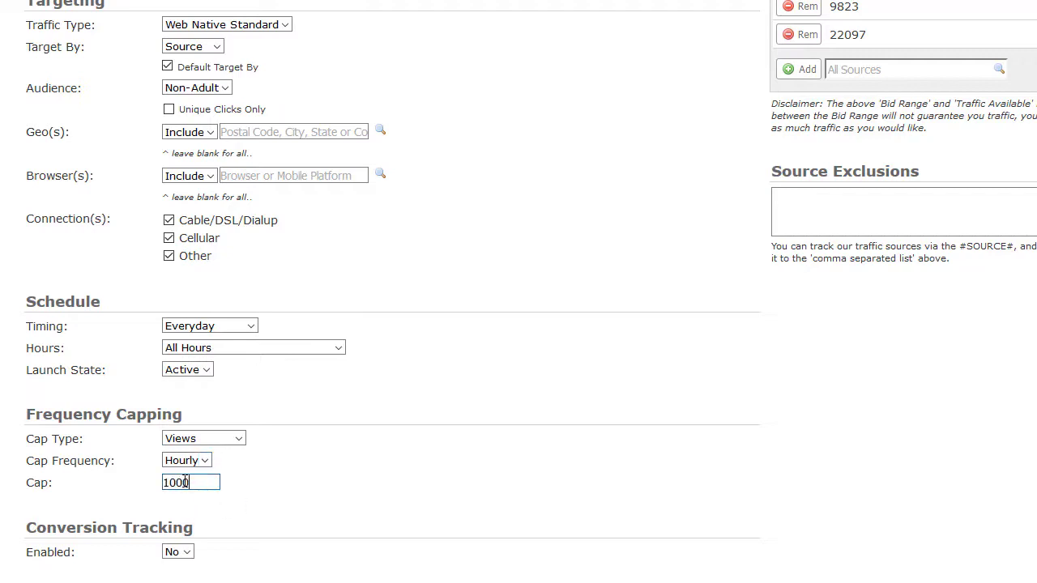
drag(212, 482, 134, 483)
click(298, 503)
Start a new ad content item and choose the beach-2426574_640 image file with all file types listed.
scroll(462, 265, up, 2)
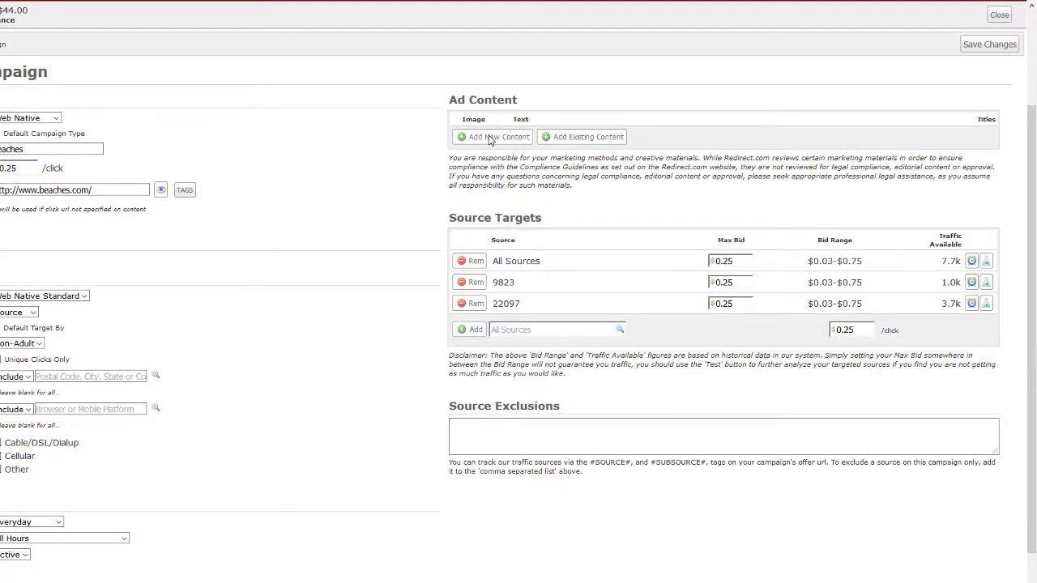
click(489, 138)
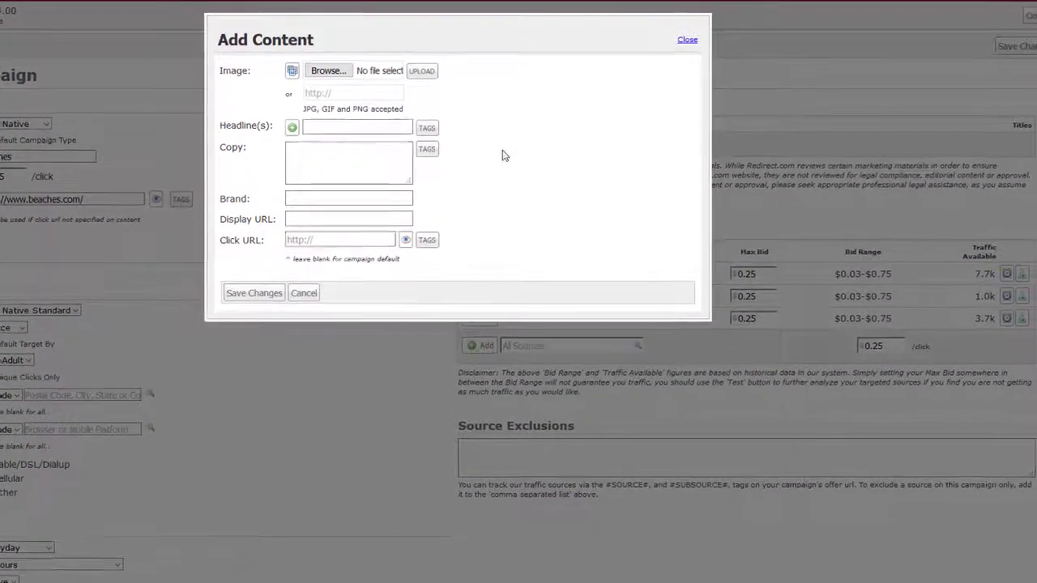
click(337, 84)
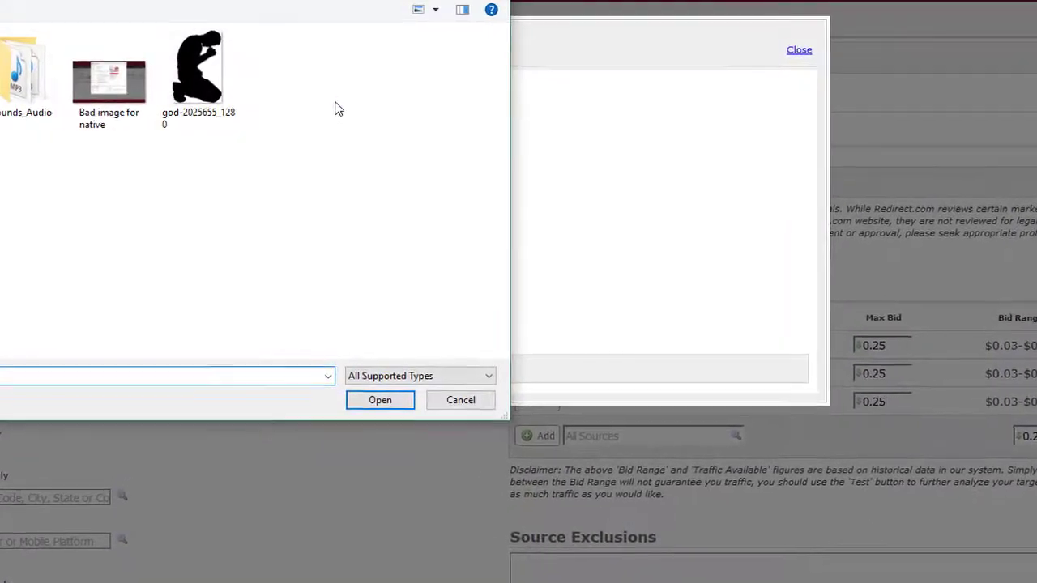
click(405, 377)
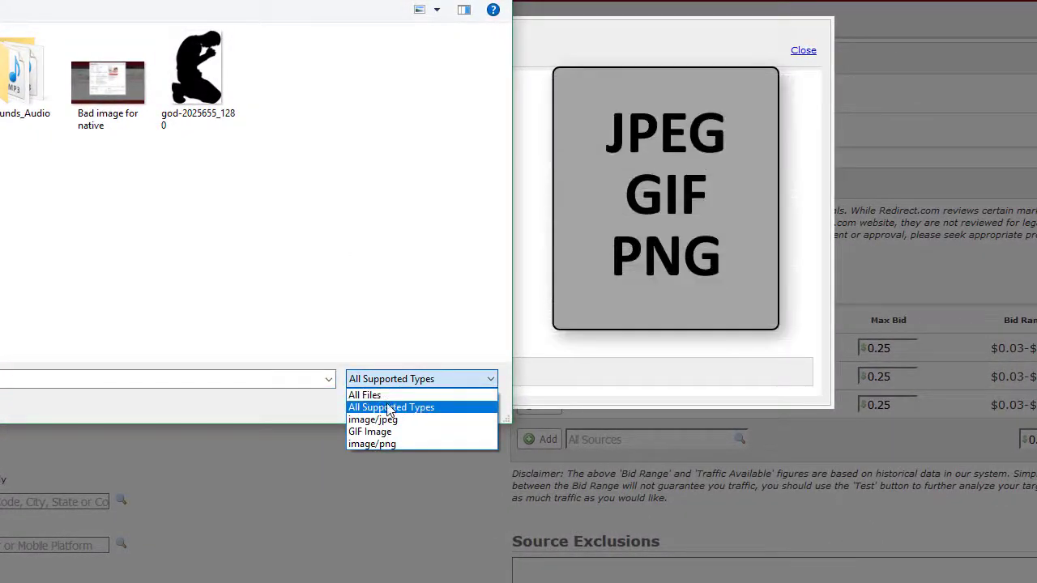
click(366, 396)
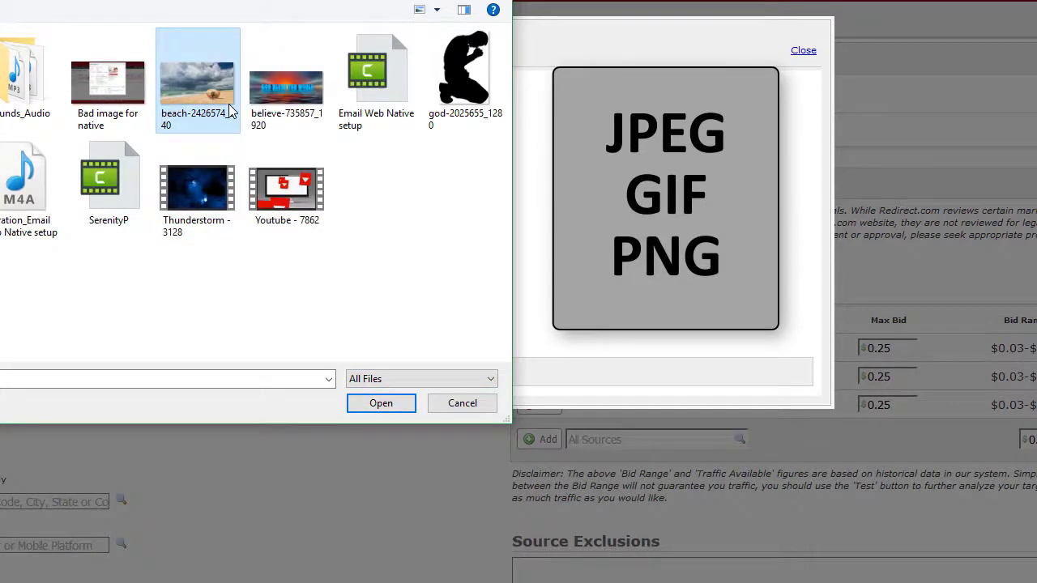
double_click(231, 110)
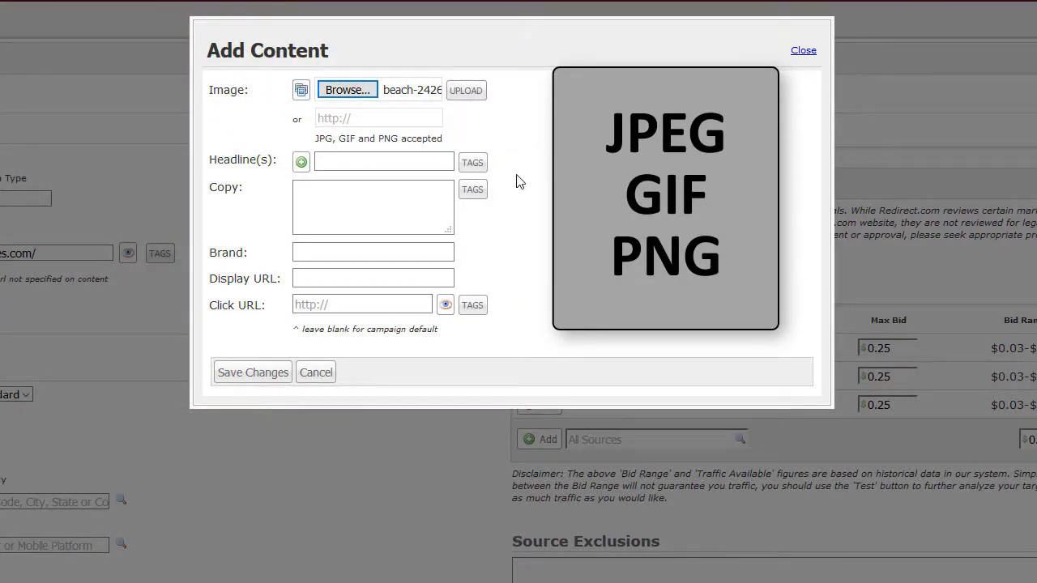
Reselect the beach-2426574_640 image, upload it, and shift its 4:3 crop so the orange umbrella is fully in frame.
click(366, 91)
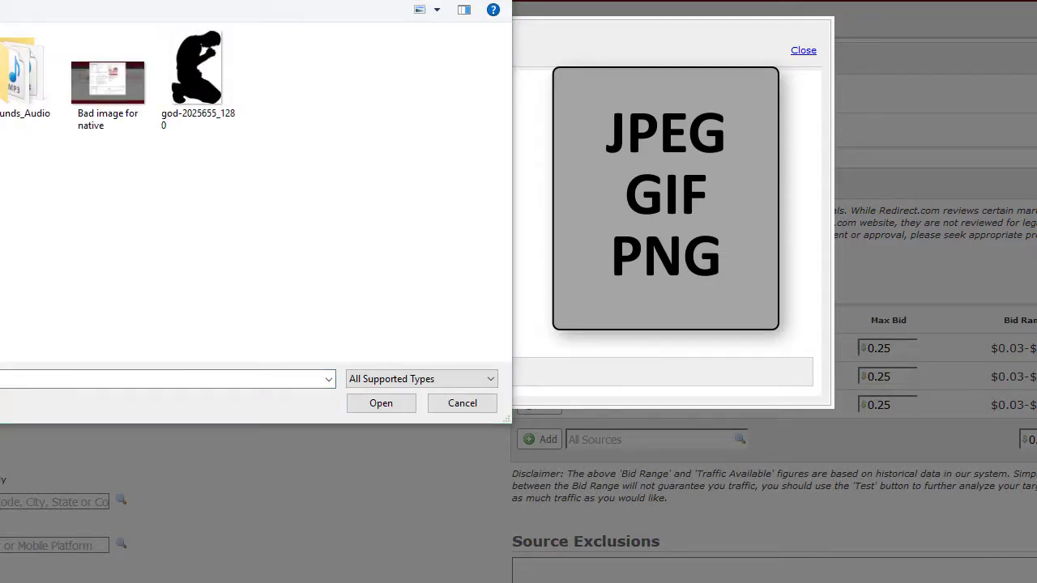
click(380, 381)
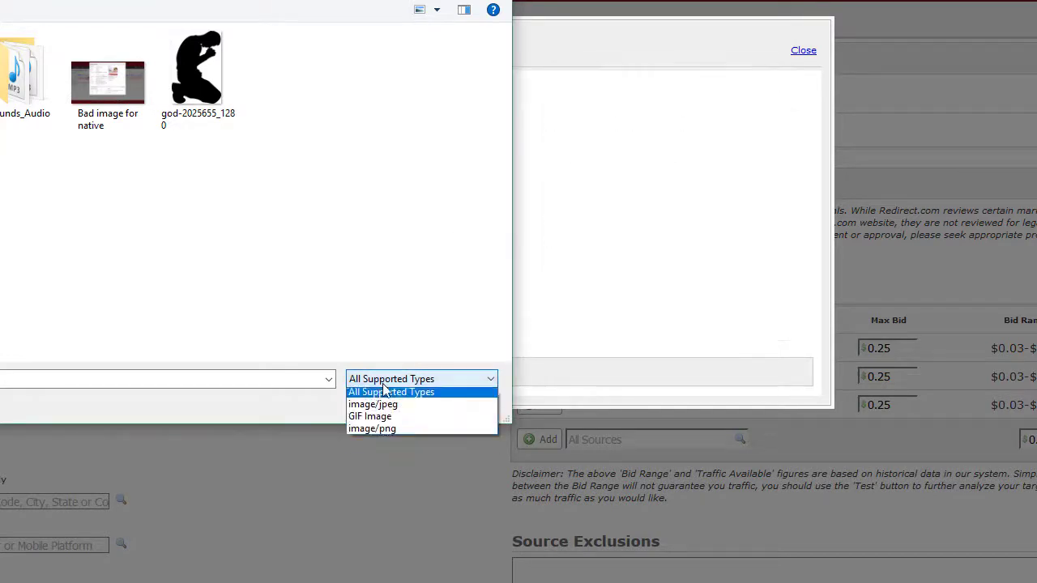
click(381, 394)
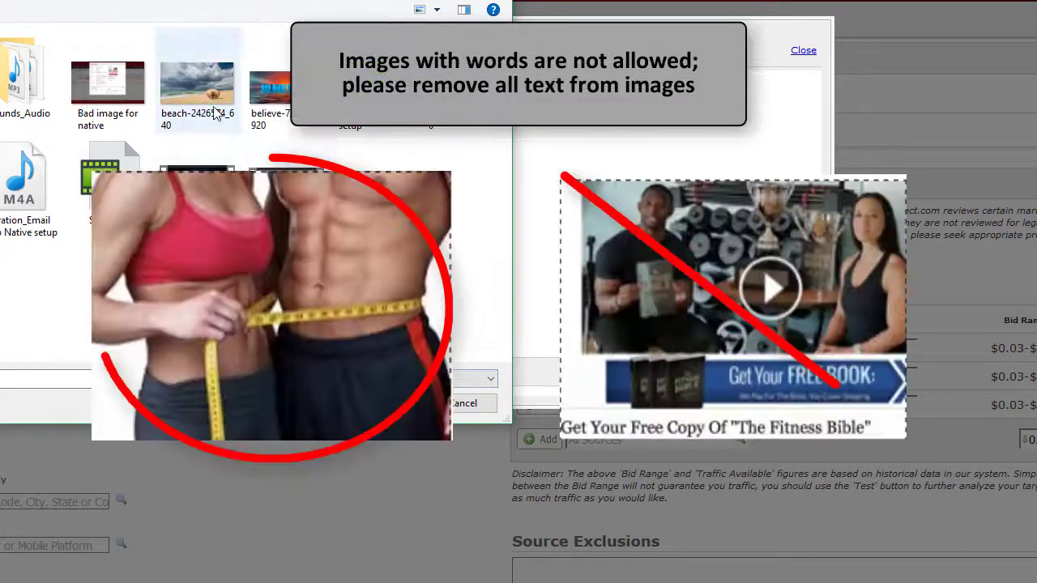
click(210, 101)
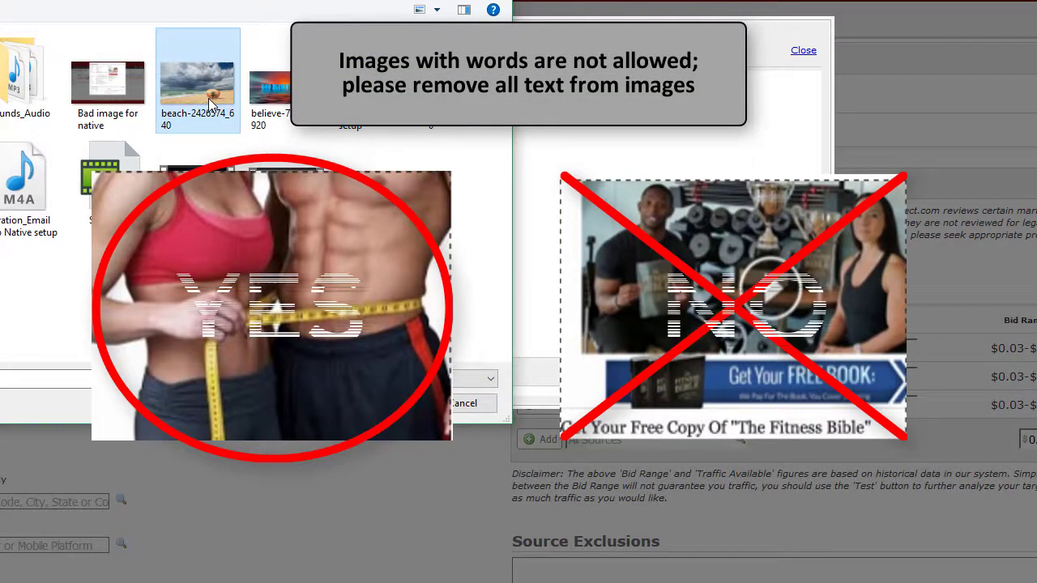
double_click(210, 102)
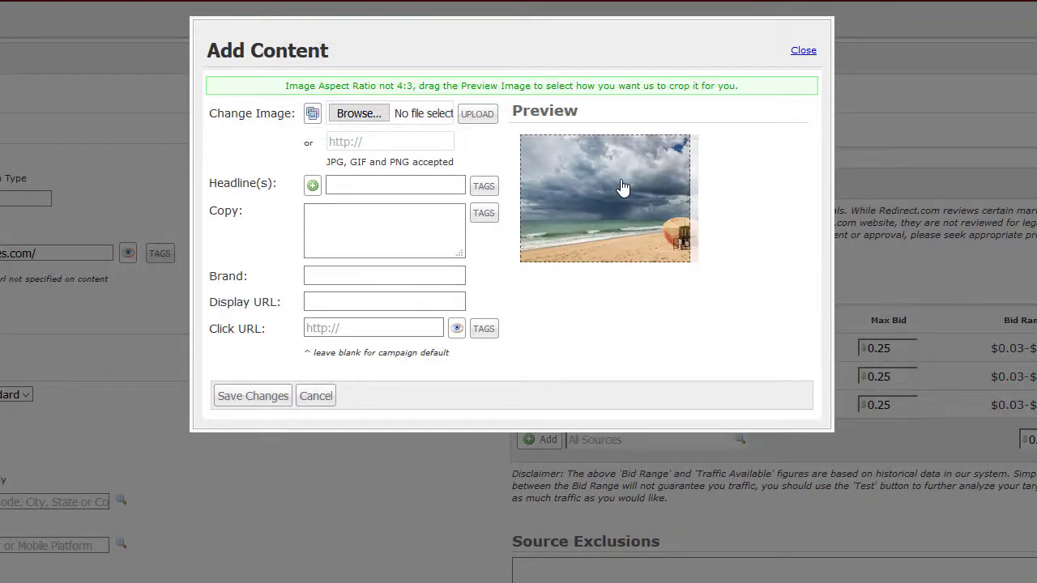
drag(622, 188, 548, 206)
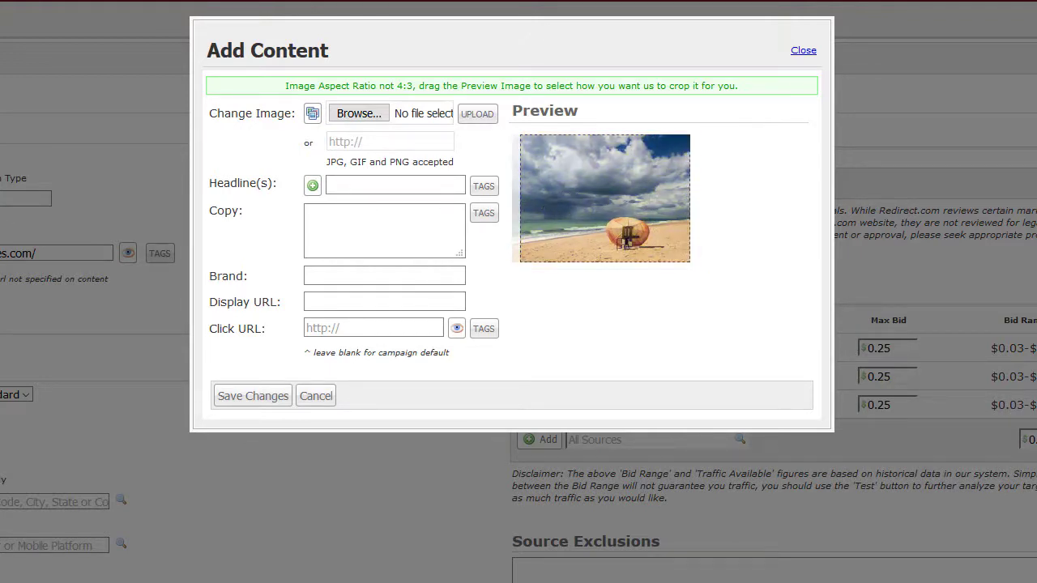
Enter "Find a beach" as the headline and add a second headline reading "Private Beaches".
click(338, 186)
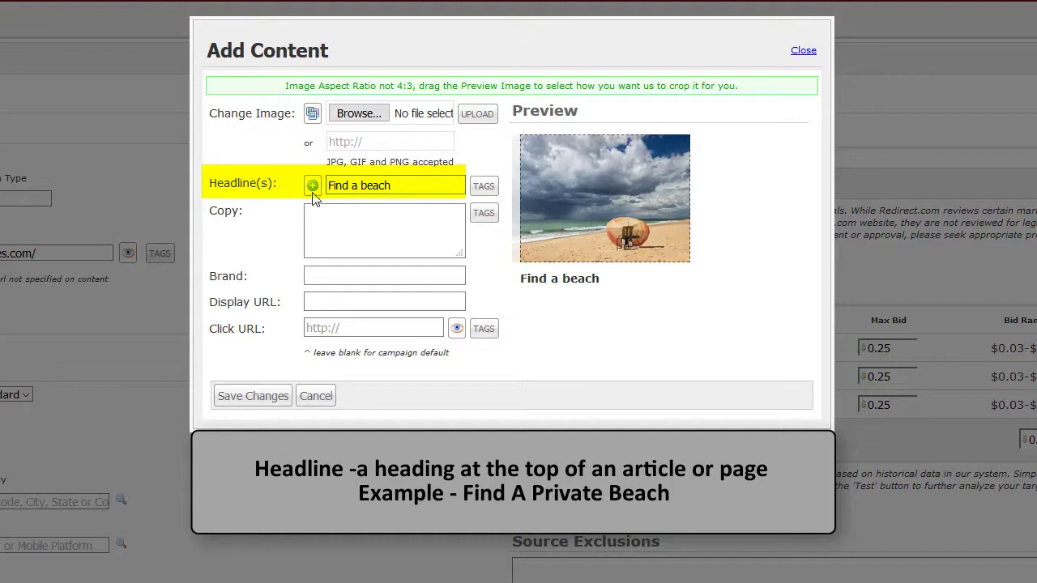
click(313, 186)
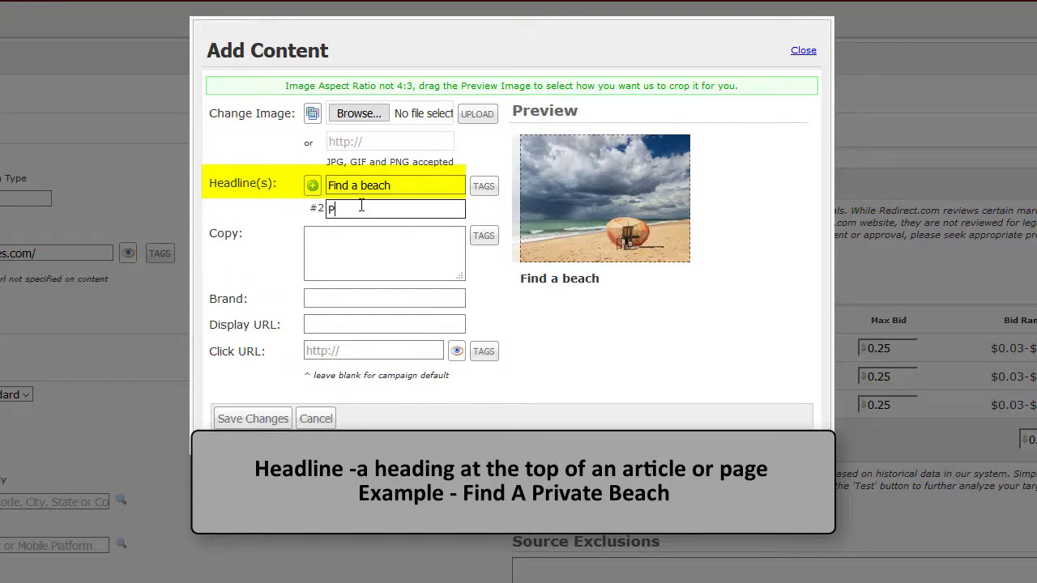
text(Private Beaches)
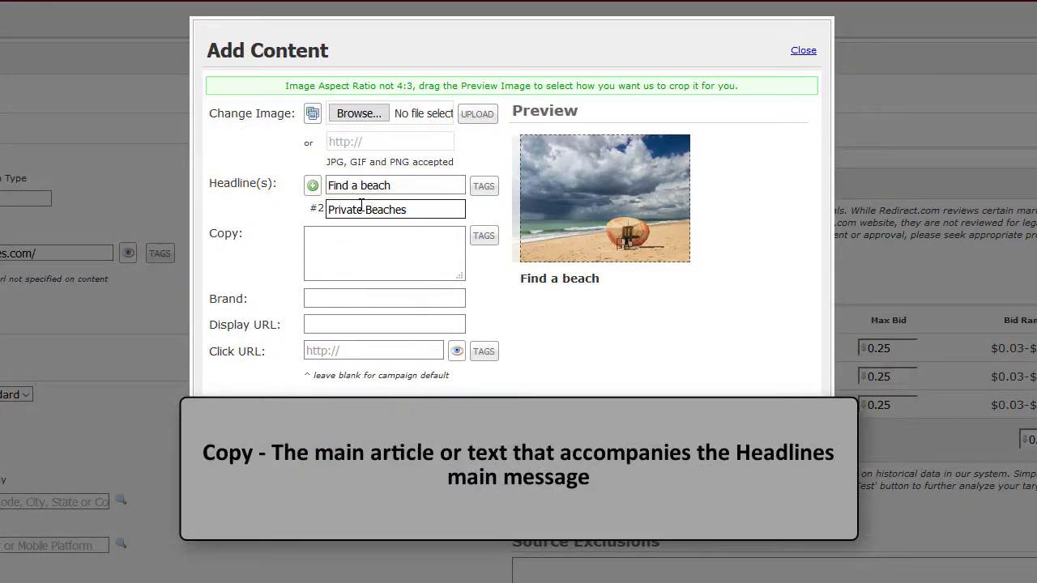
click(353, 234)
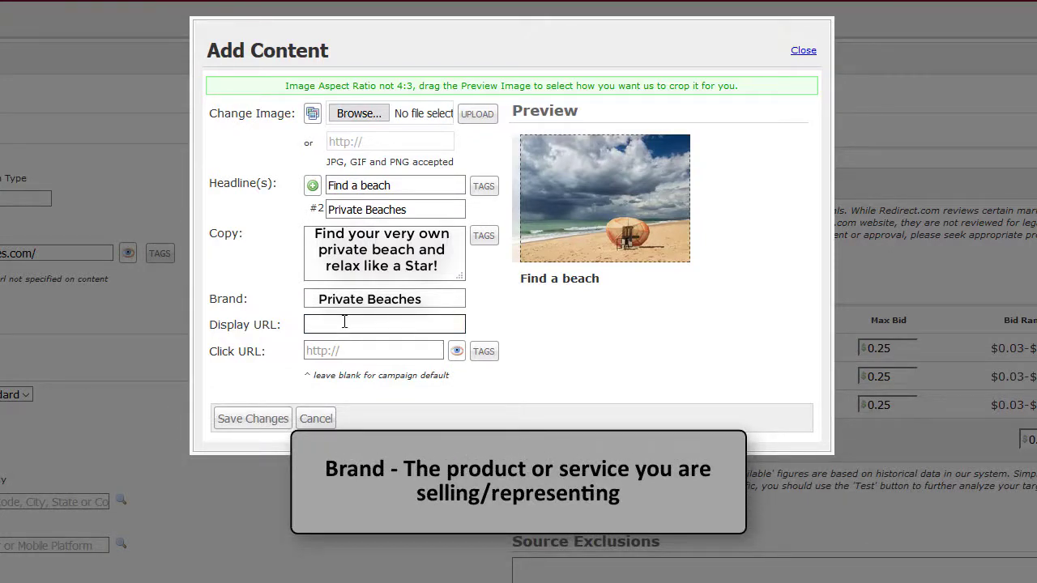
text(http://www.beaches.com/)
click(345, 349)
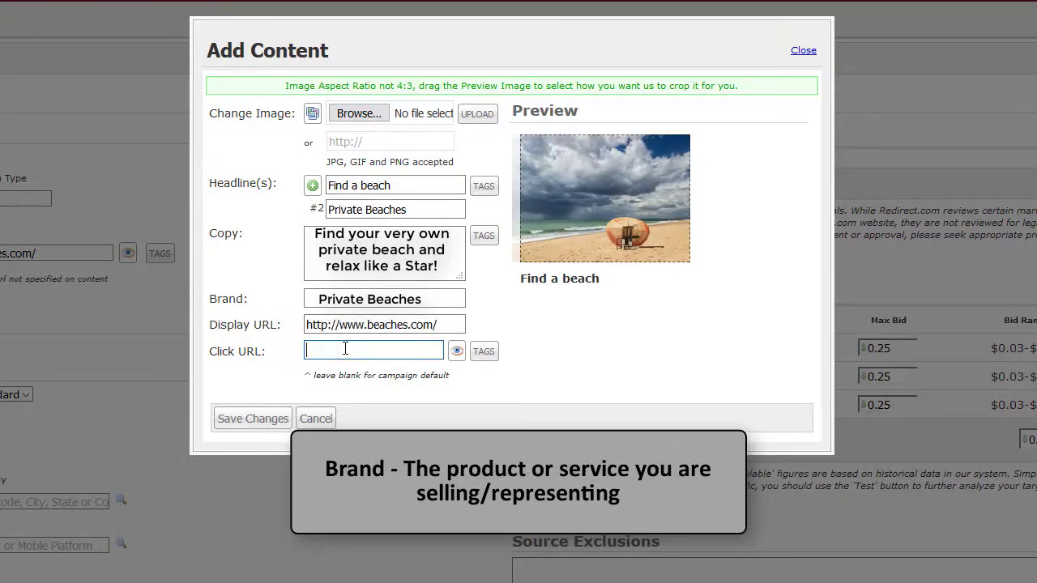
text(http://www.beaches.com/)
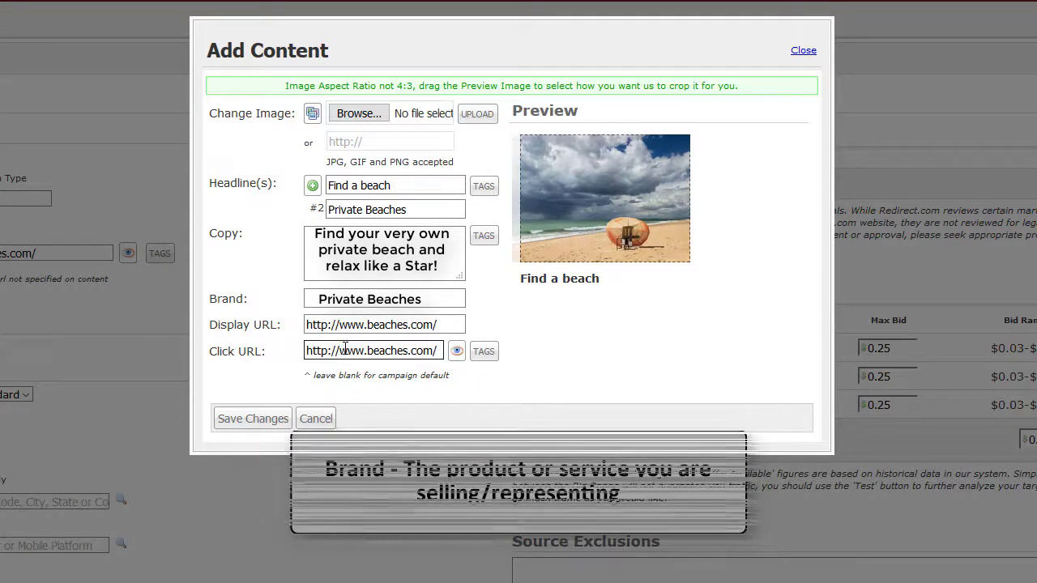
Shorten the display URL to beaches.com and view the replacement tags available for the headline.
click(367, 325)
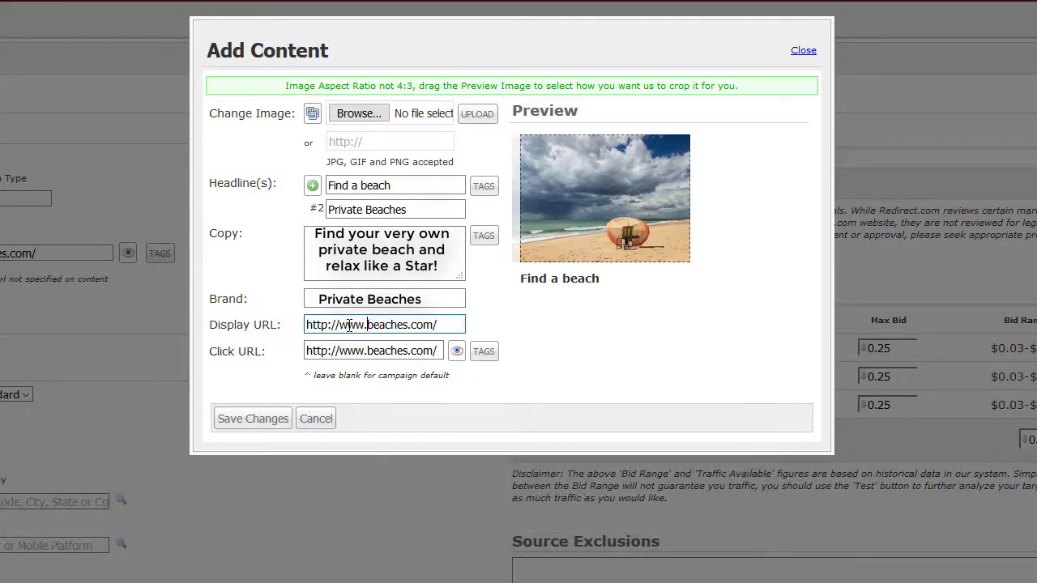
key(shift+Home)
key(BackSpace)
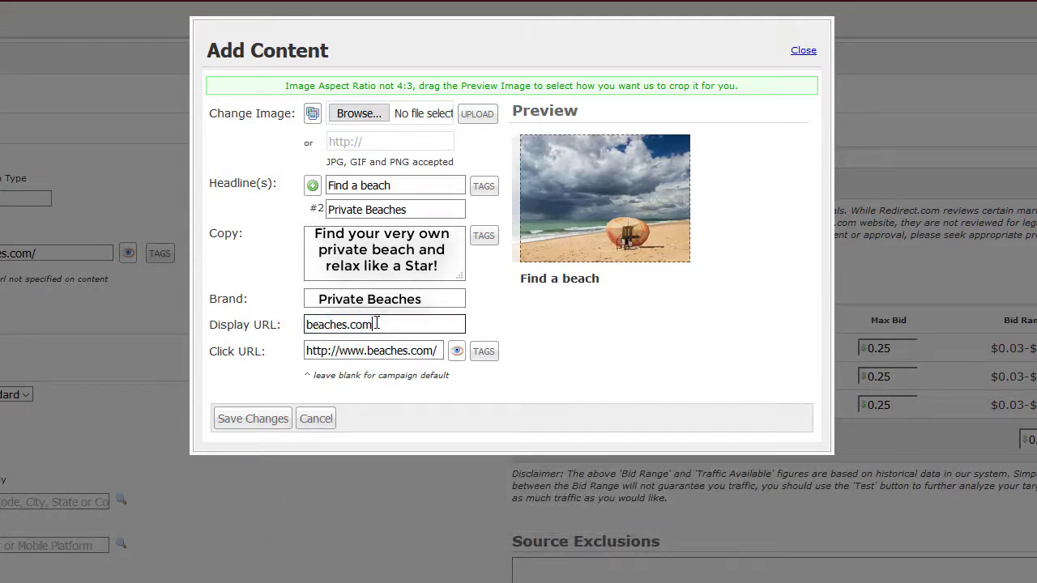
click(481, 187)
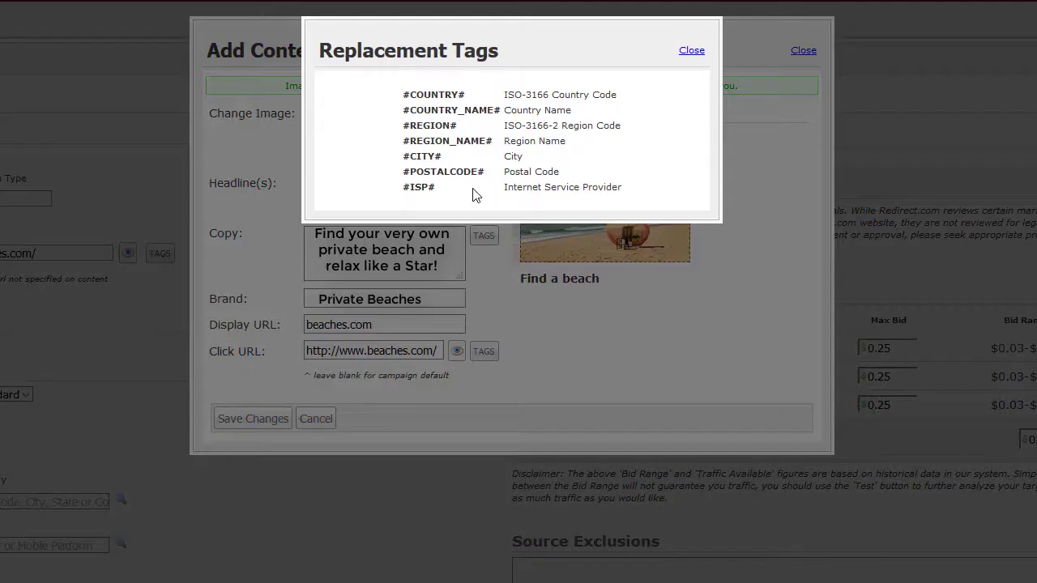
click(691, 51)
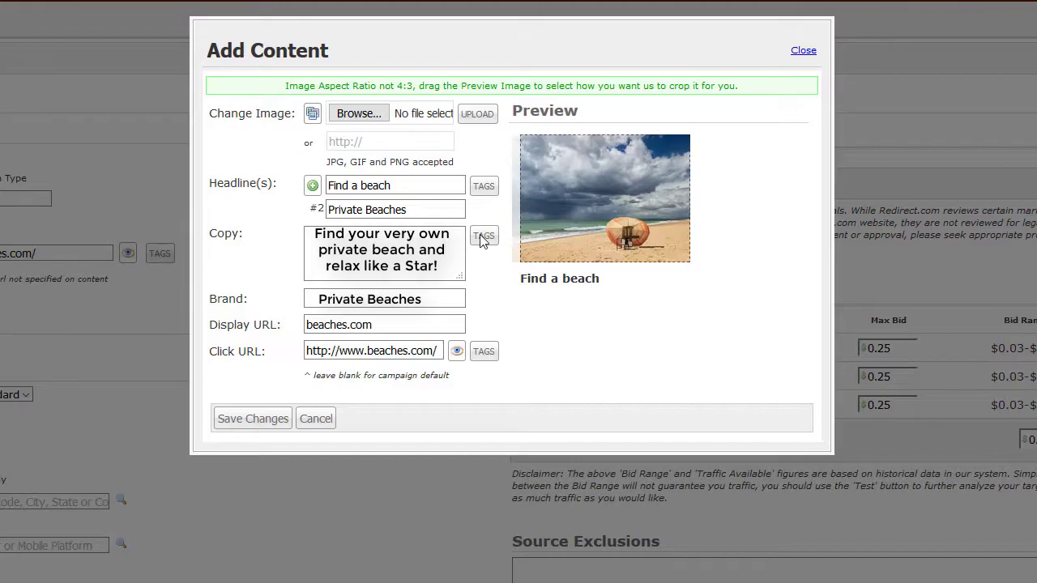
View the replacement tags available for the copy and the click URL, and close the existing-content list.
click(482, 236)
click(689, 52)
click(484, 353)
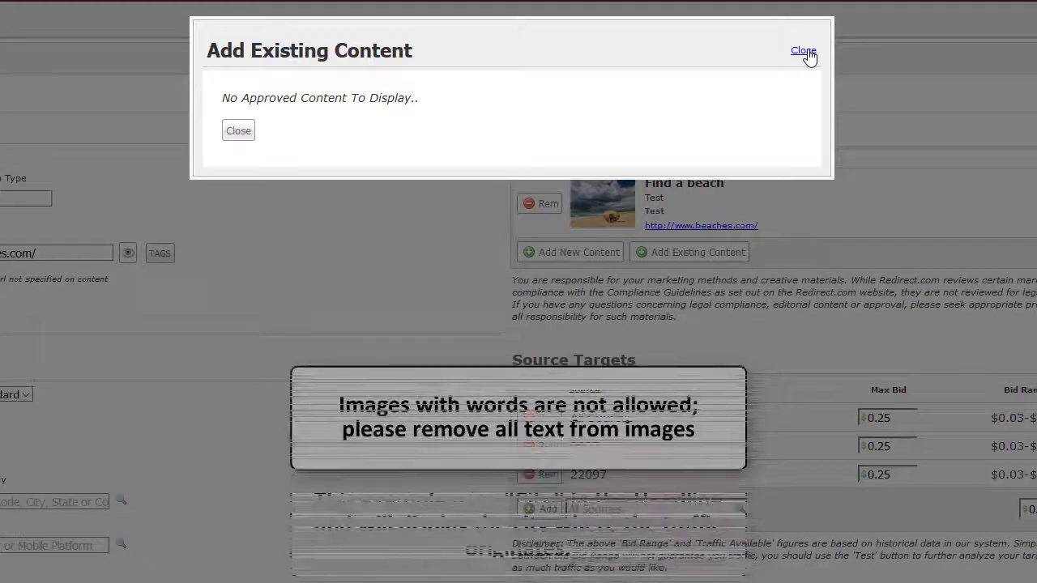
click(805, 51)
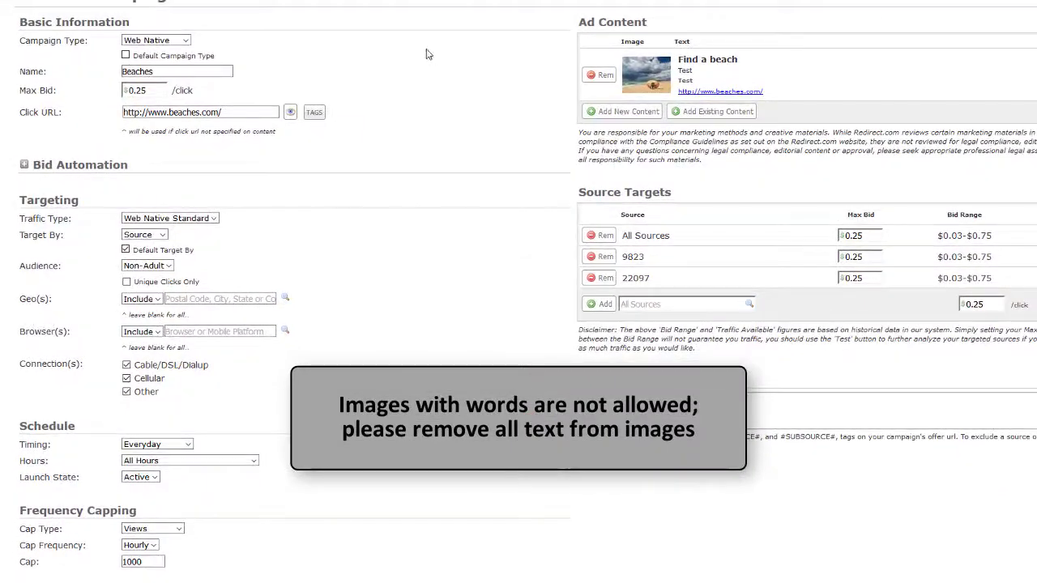
Enable conversion tracking with the Client Side Pixel type and no CPA goal, and save the campaign.
scroll(470, 145, down, 3)
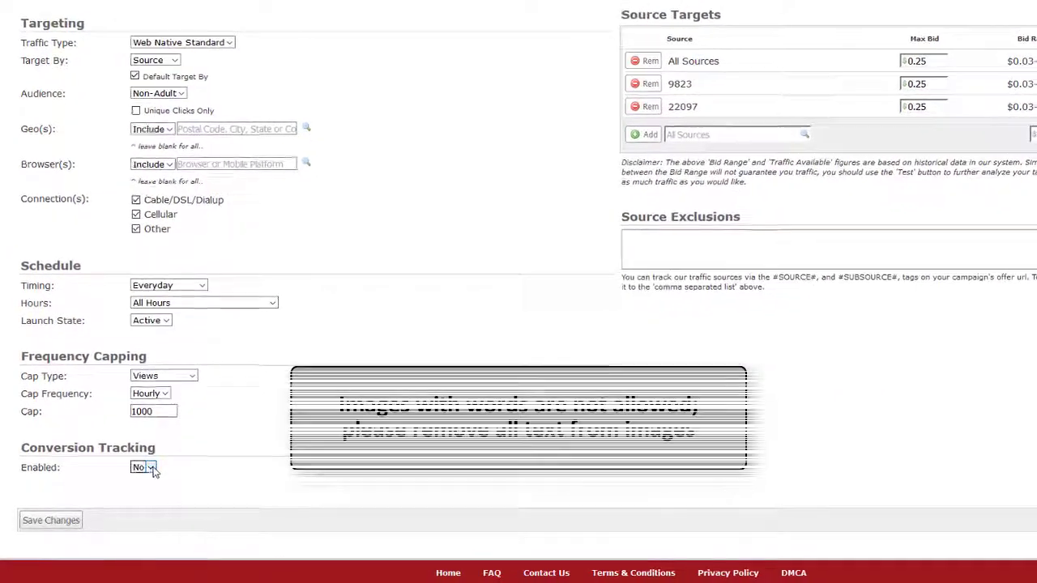
click(152, 468)
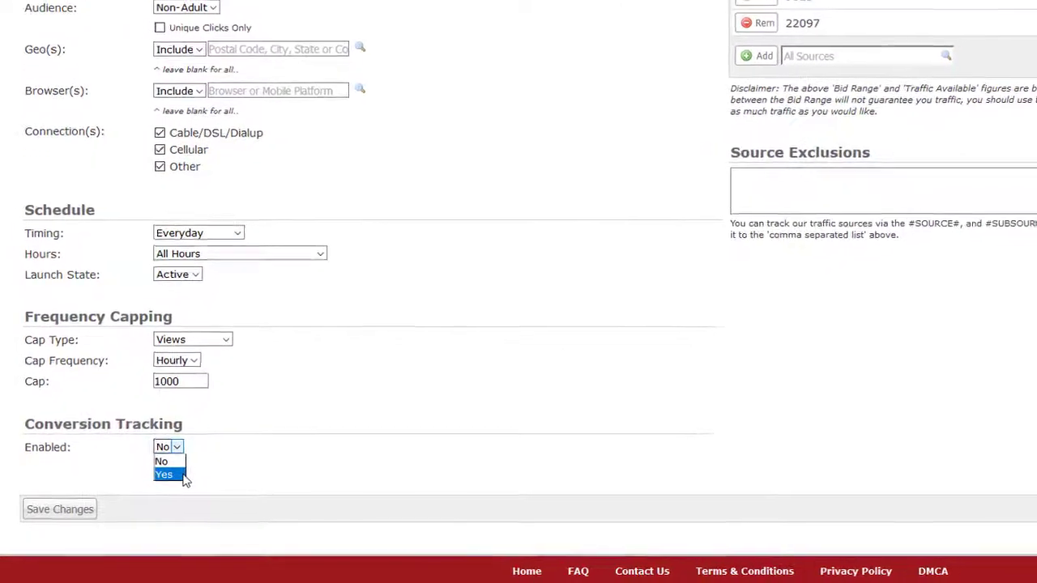
click(144, 489)
scroll(232, 331, down, 3)
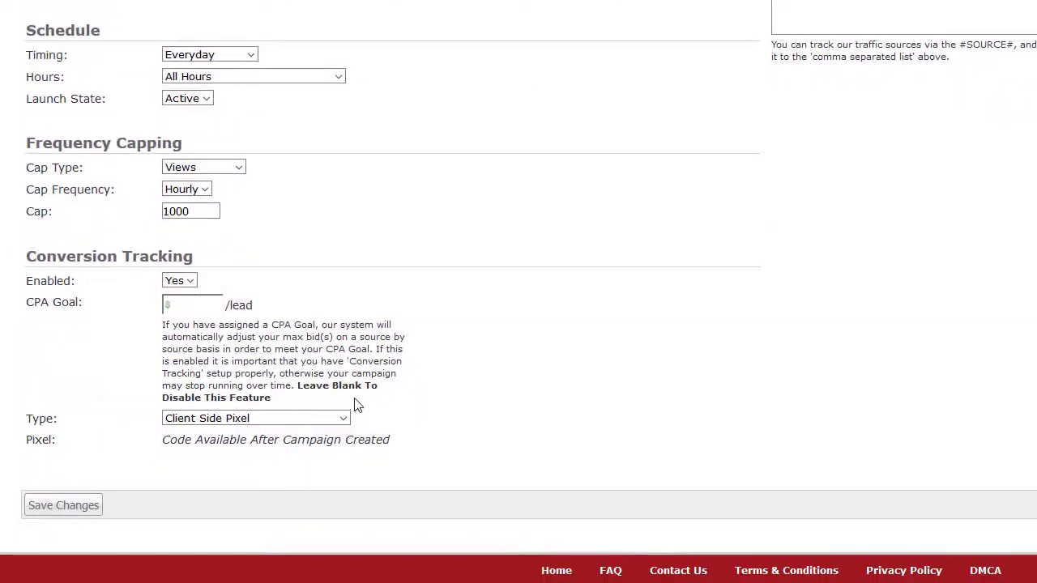
click(341, 419)
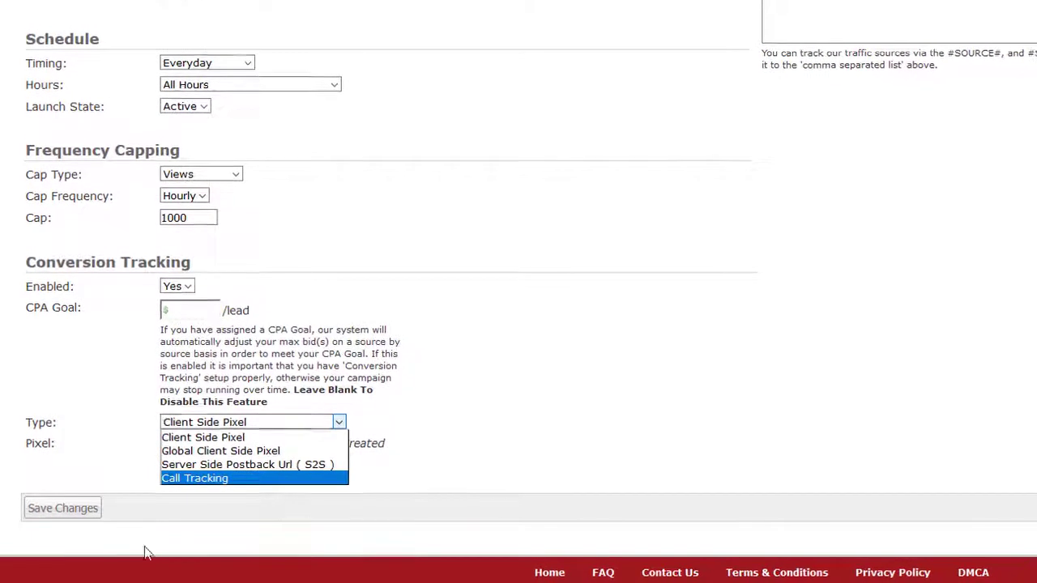
click(84, 509)
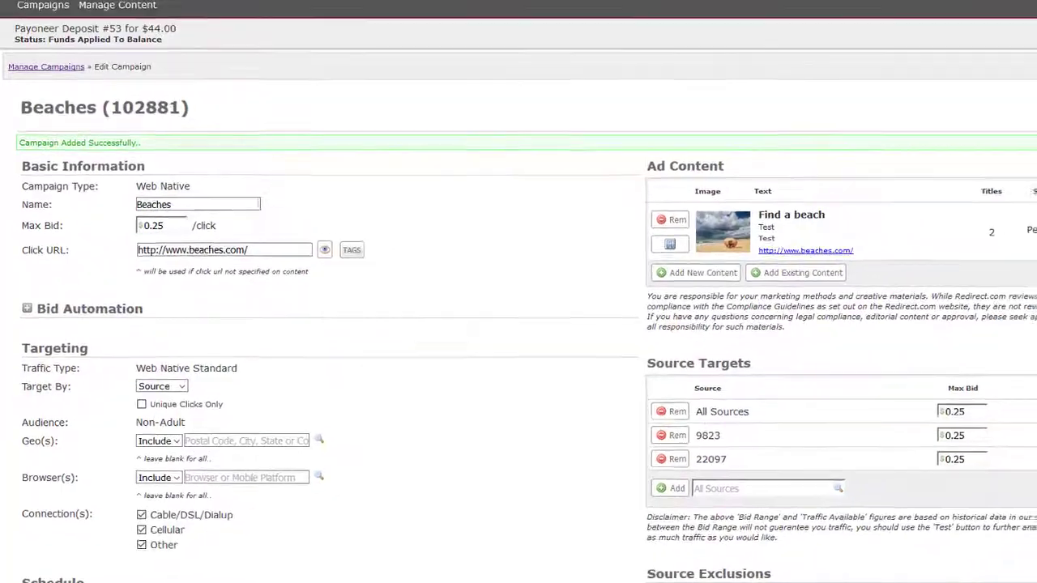
Go to the campaign list, tick the Beaches campaign and open its summary.
click(126, 4)
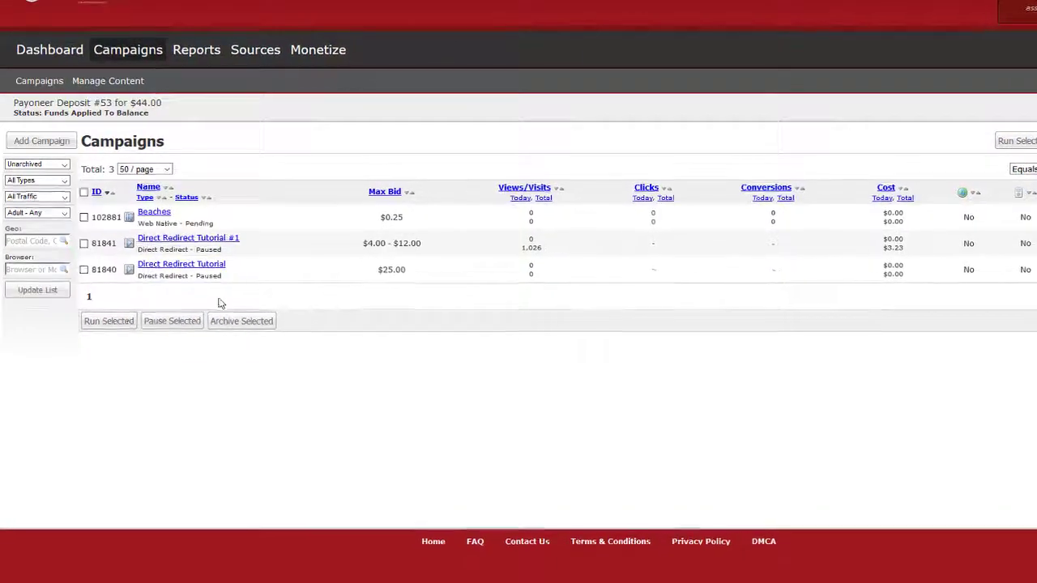
click(86, 219)
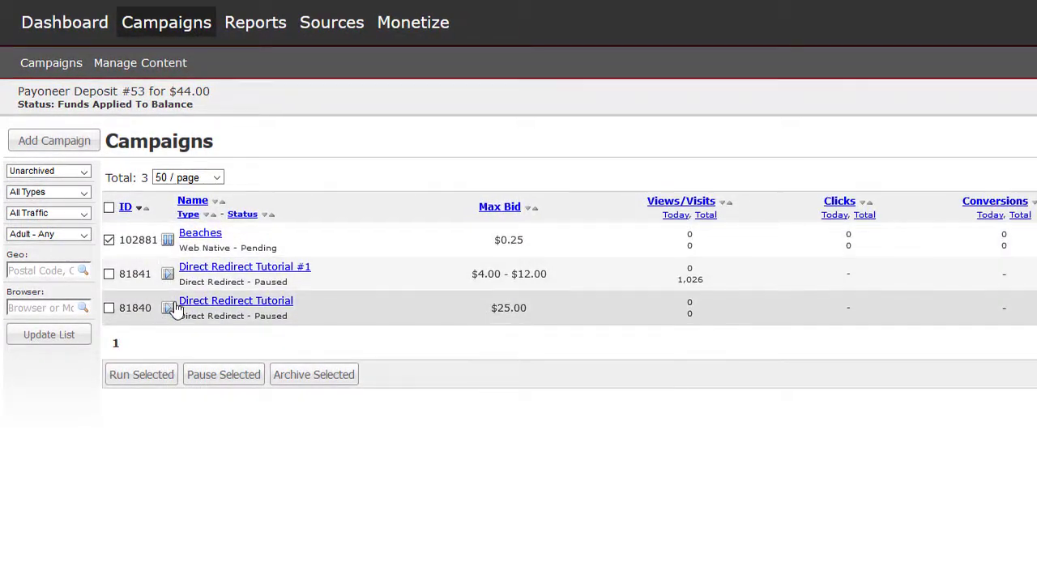
click(308, 252)
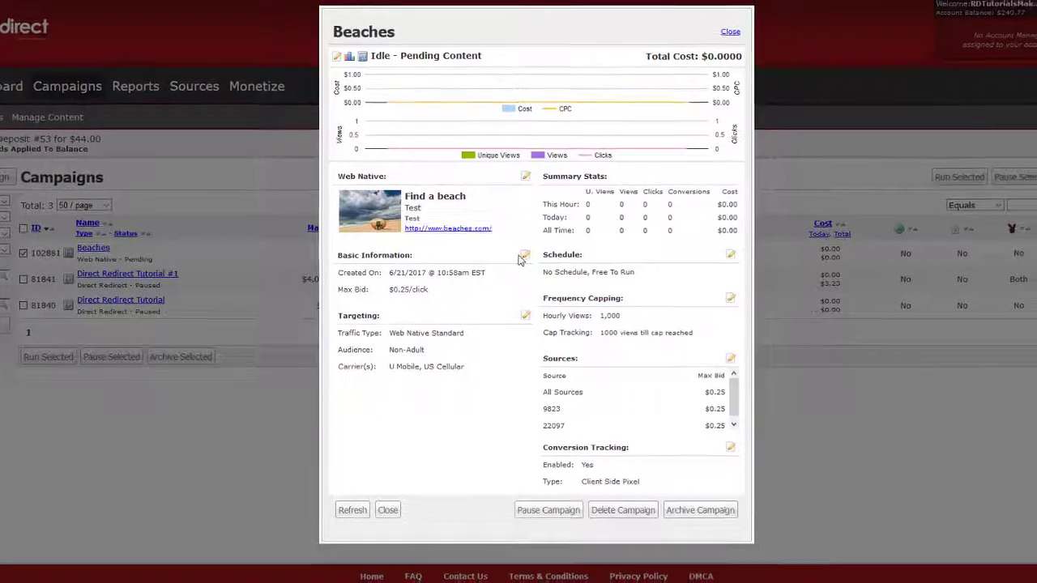
Open the Beaches campaign for editing from its summary and review its settings from the basic information through the conversion pixel.
click(509, 258)
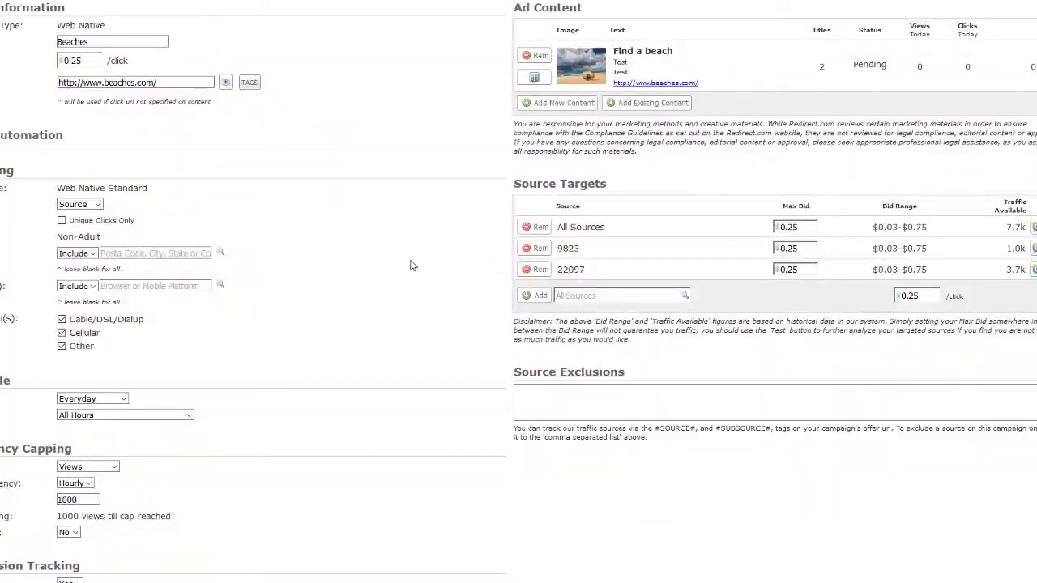
scroll(413, 264, up, 3)
scroll(414, 261, down, 5)
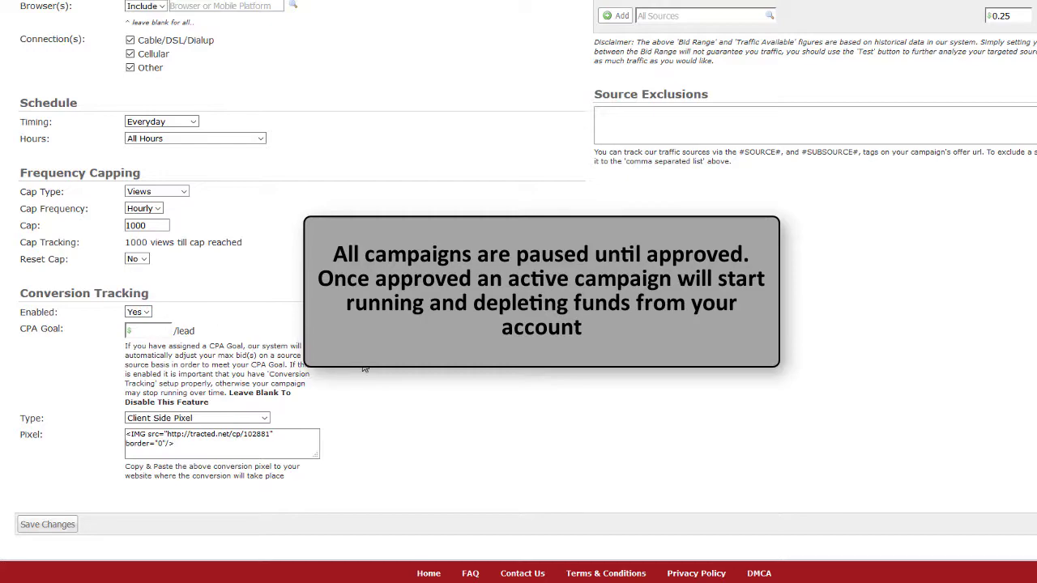
scroll(365, 369, up, 3)
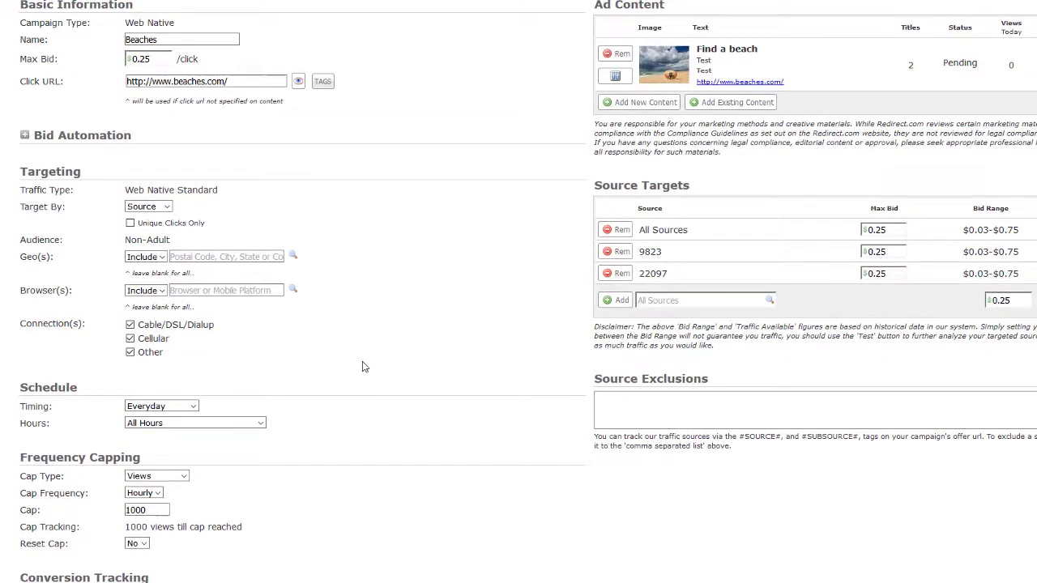